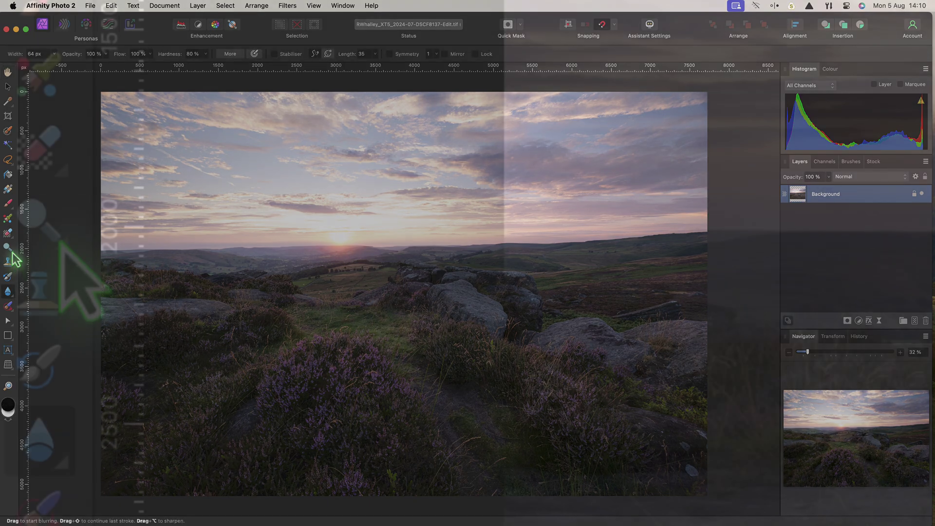
Select the Dodge Brush Tool
click(13, 251)
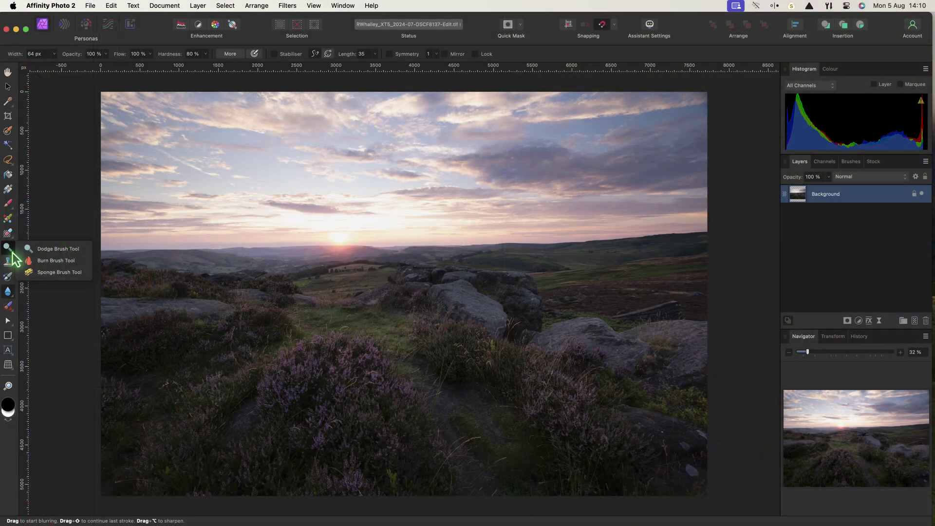
click(60, 242)
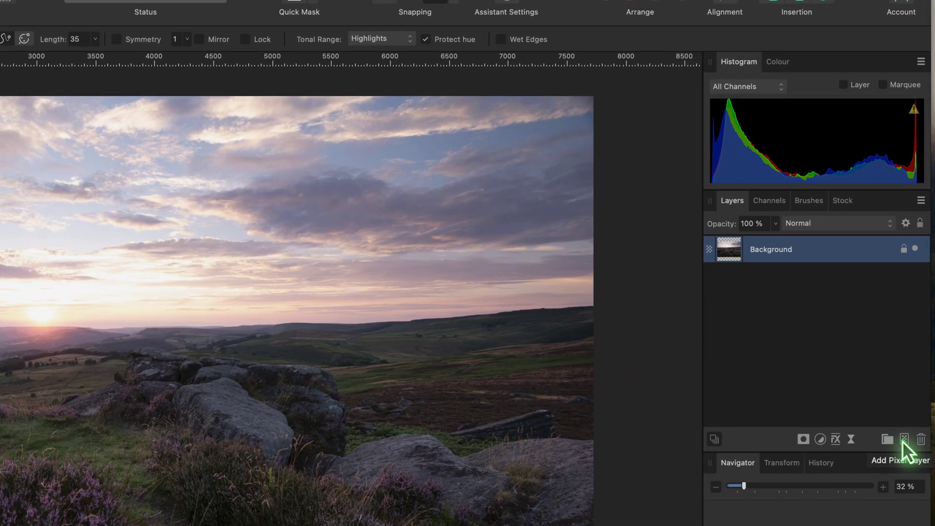
Add a new pixel layer above the Background layer and set its blend mode to Overlay
click(902, 441)
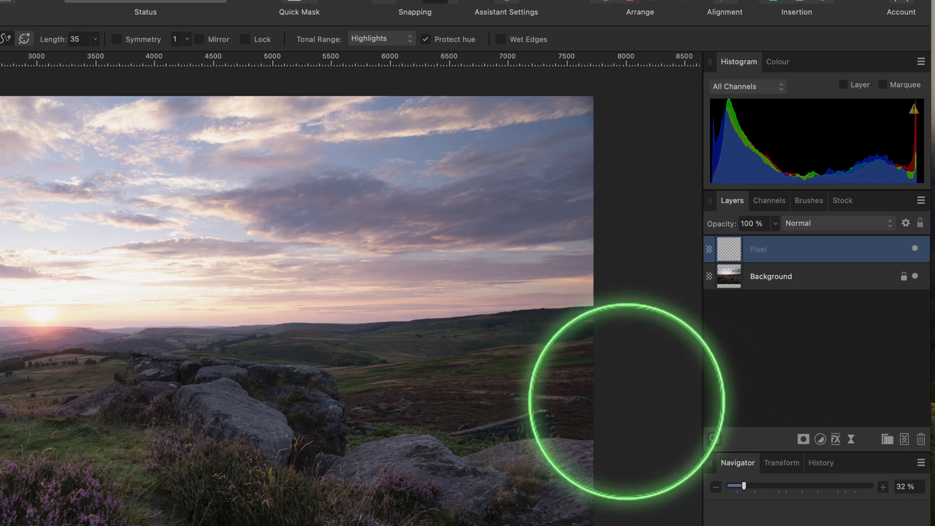
click(827, 226)
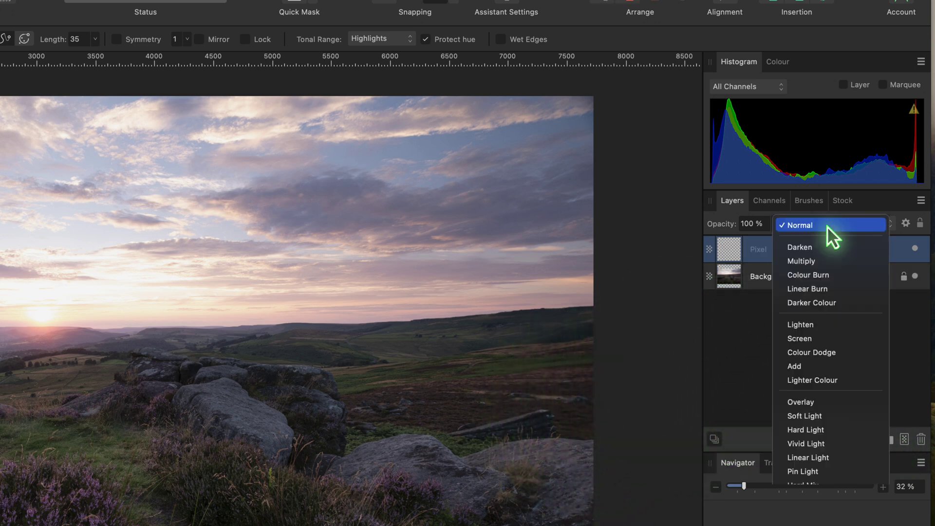
click(813, 401)
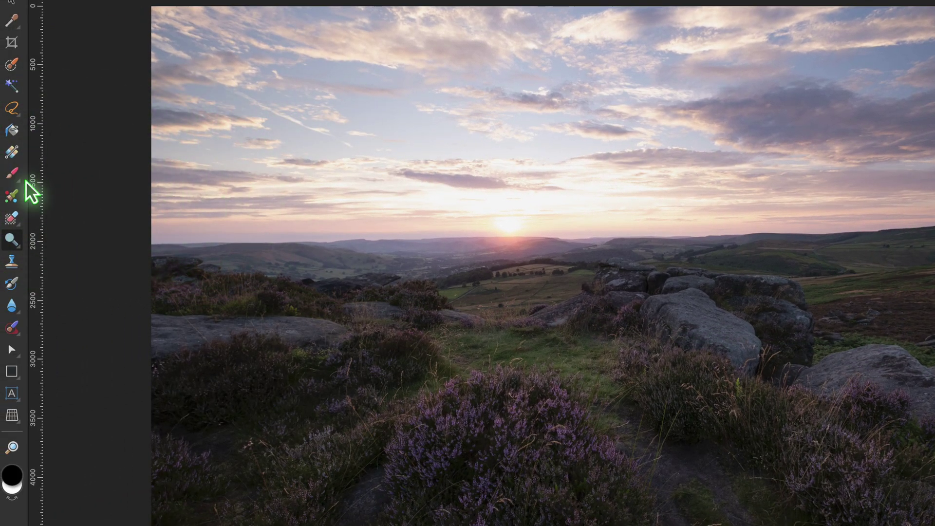
Set up the Paint Brush with white as the active colour, 50% opacity and 0% hardness
click(12, 174)
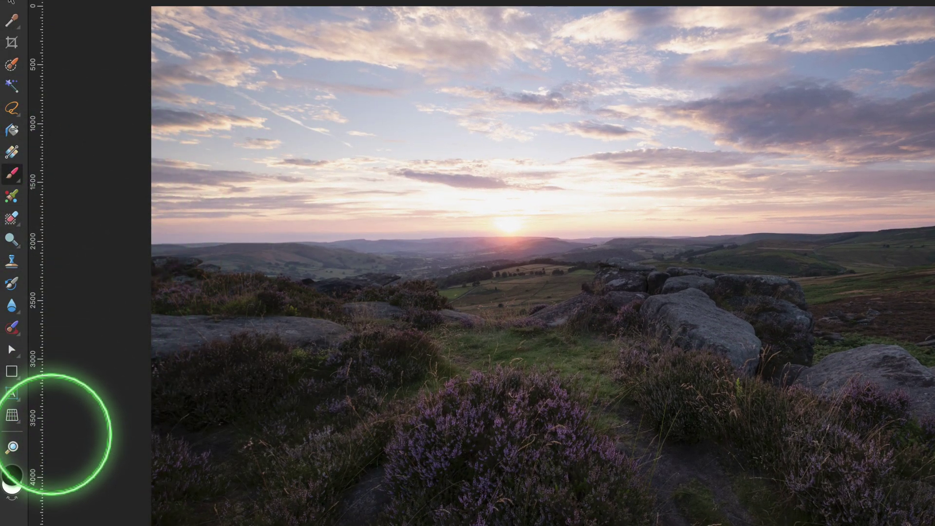
click(13, 490)
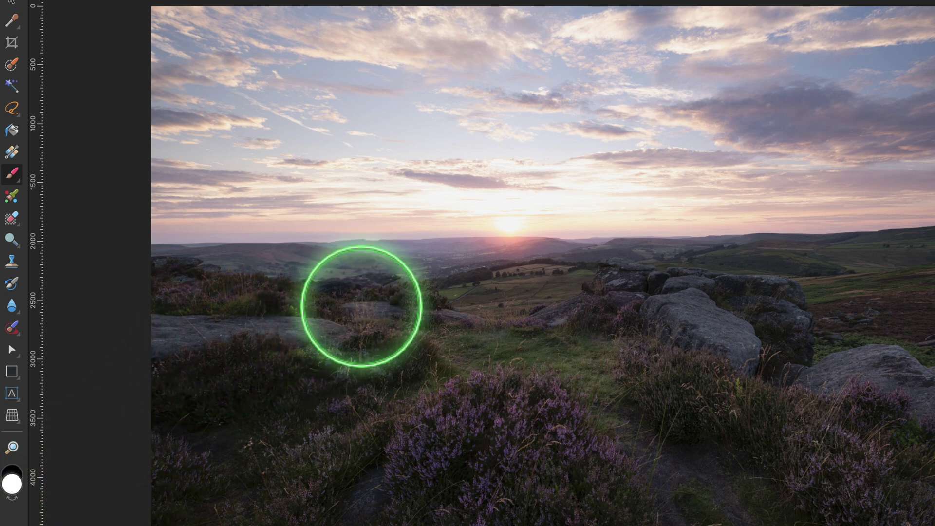
scroll(361, 307, left, 1)
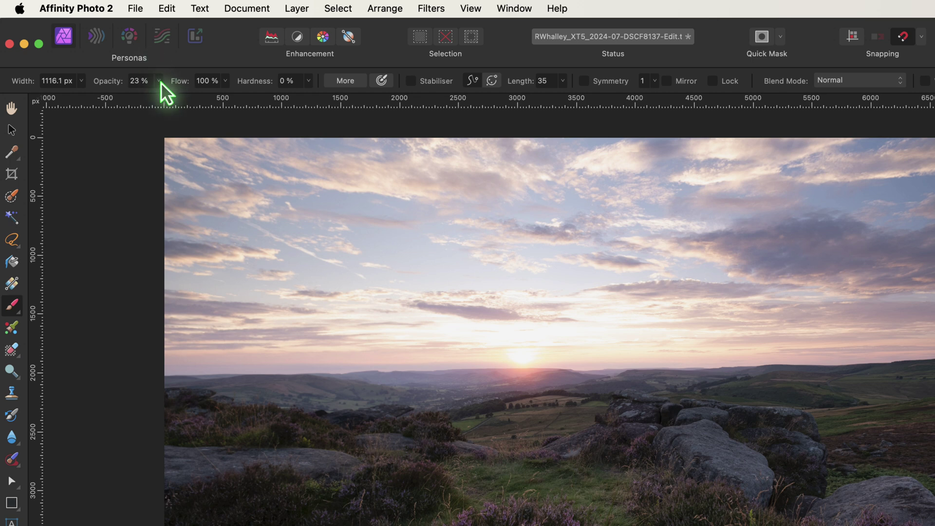
click(158, 81)
drag(157, 96, 190, 97)
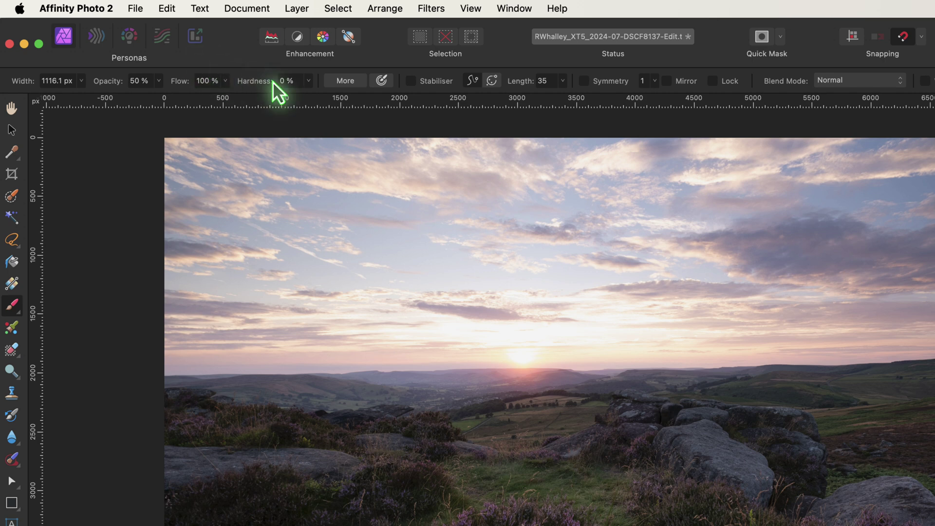
click(308, 83)
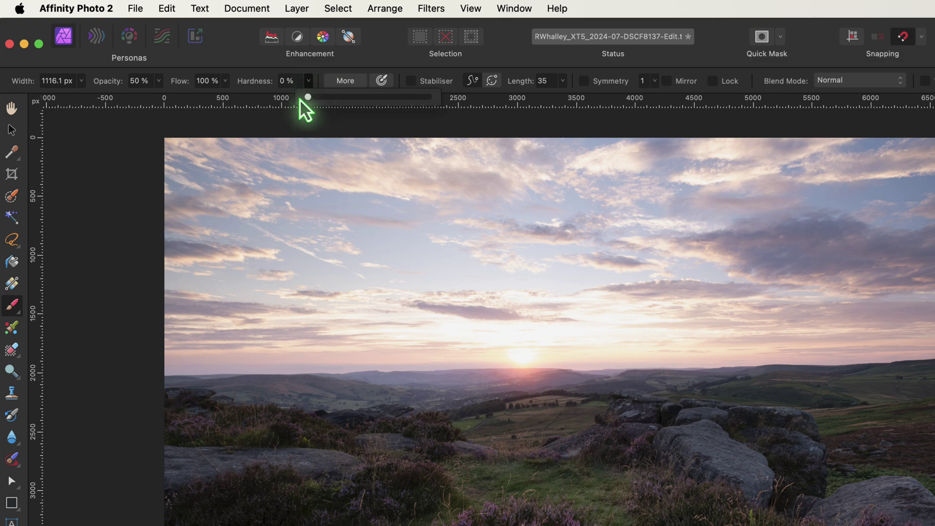
click(244, 58)
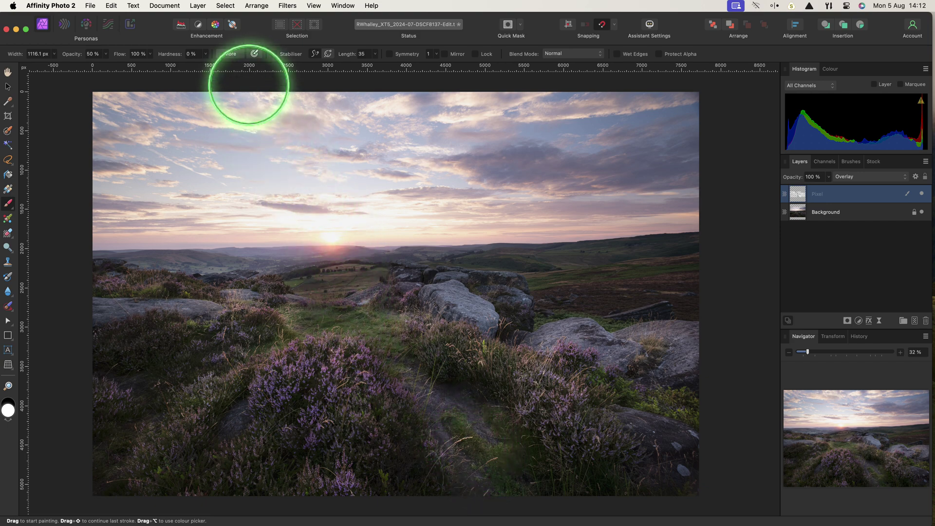
Examine the paint brush's advanced general settings, including spacing, flow and accumulation
click(231, 54)
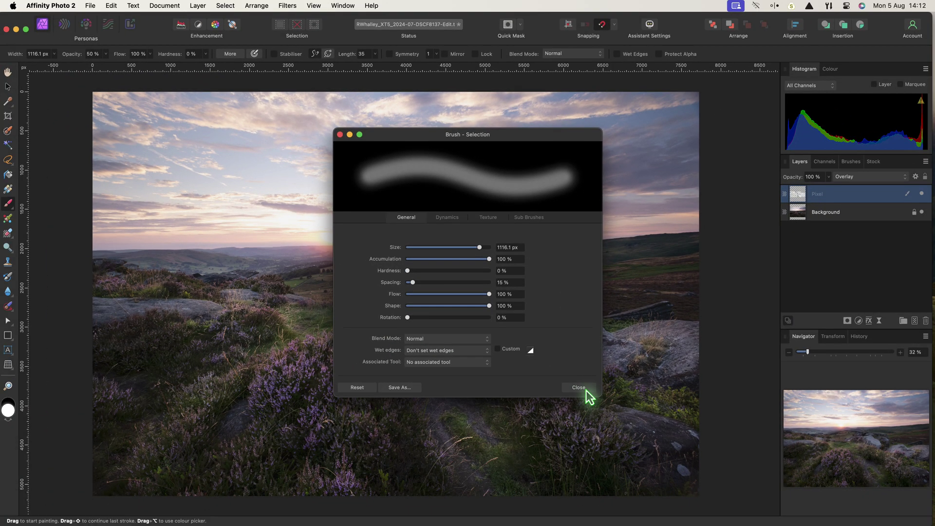
click(634, 449)
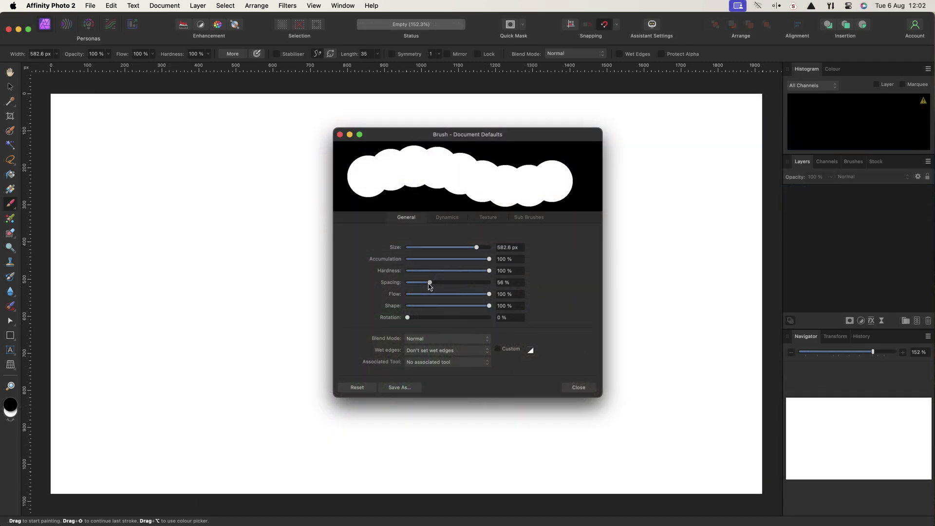
In the blank test document, set the brush spacing to 50% and reduce the brush width to about 358 px
drag(429, 286, 428, 283)
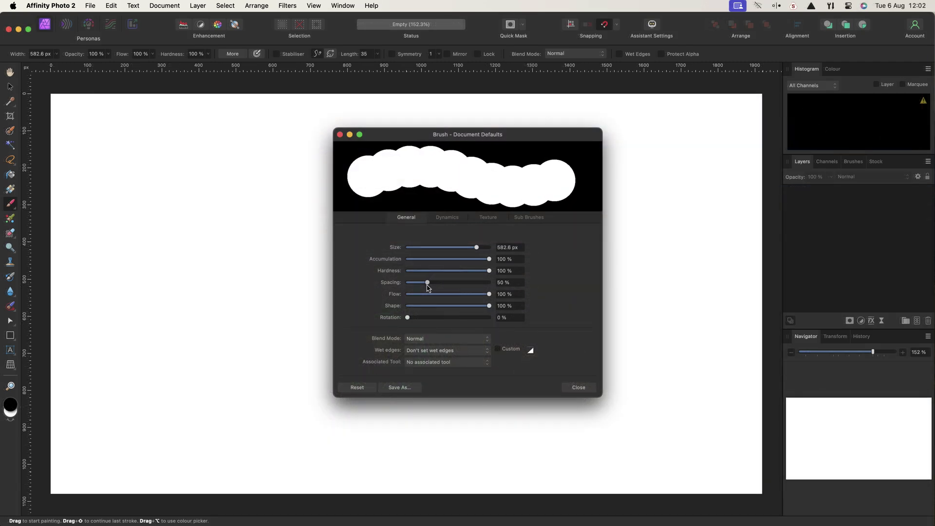
click(576, 388)
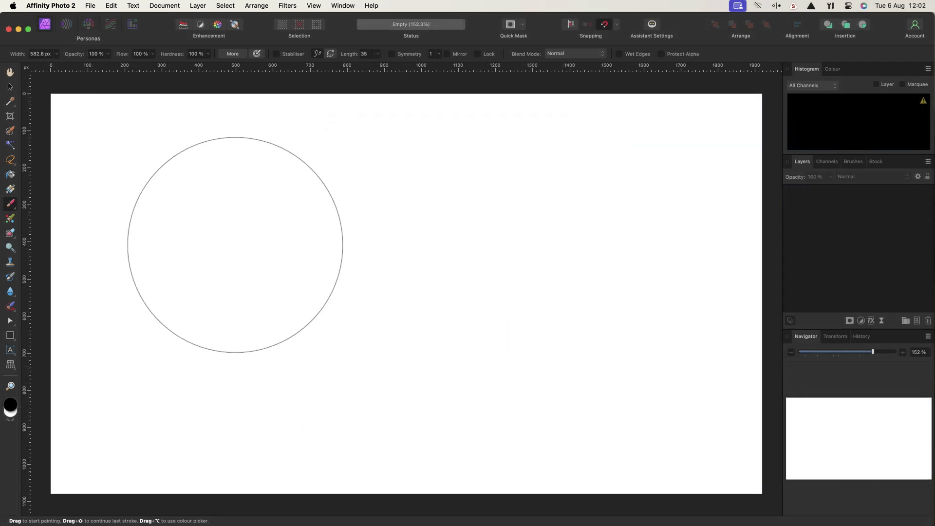
key(bracketleft)
key(bracketleft)
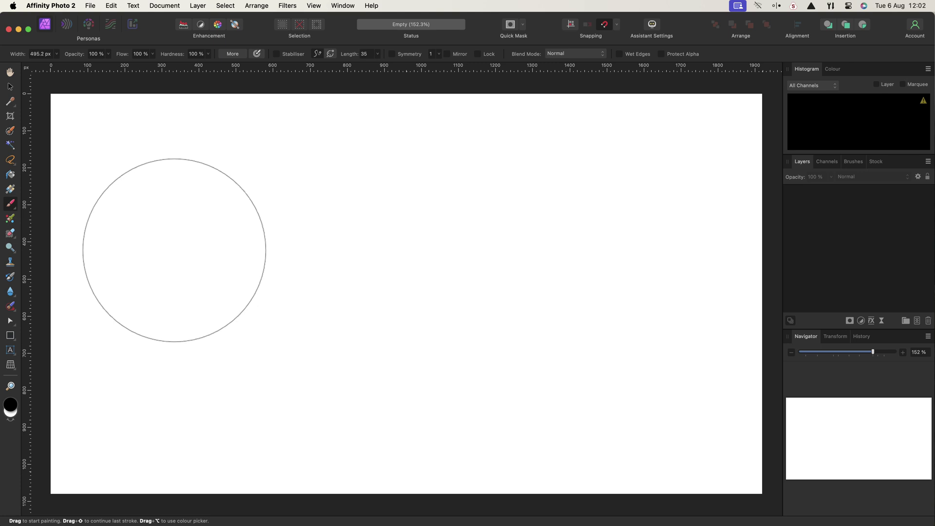
Paint a horizontal row of overlapping black brush dabs across the blank canvas
click(163, 250)
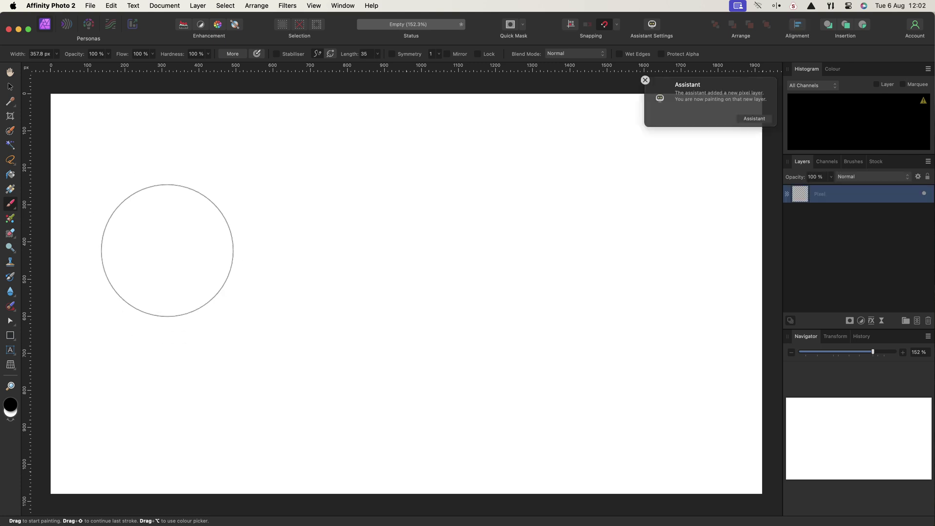
click(230, 252)
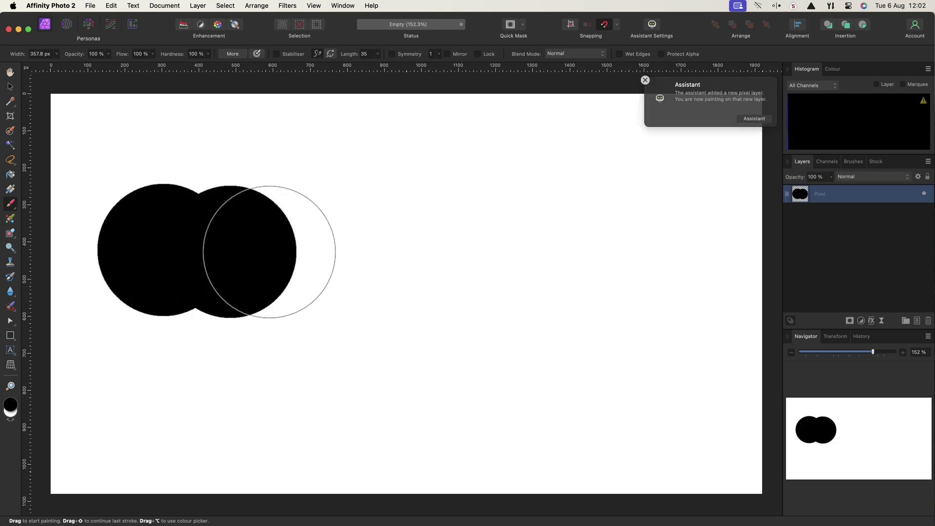
click(296, 252)
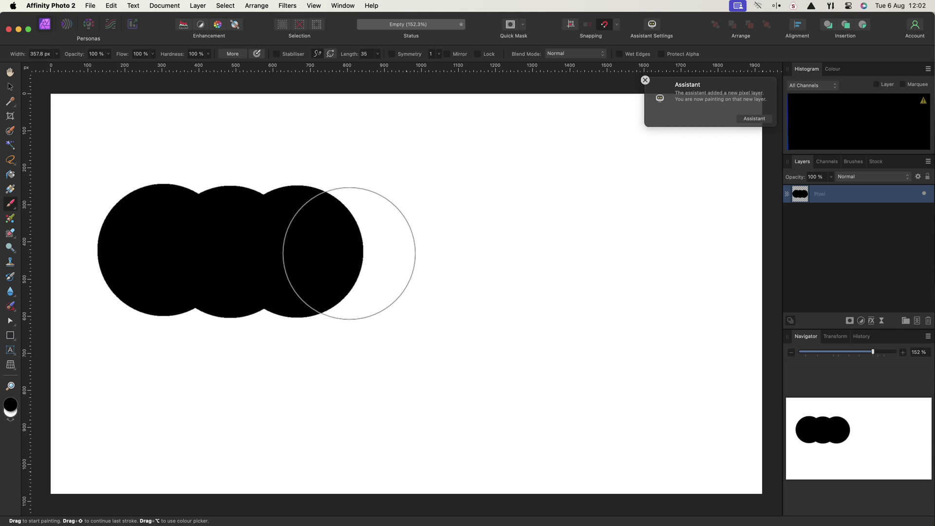
click(368, 253)
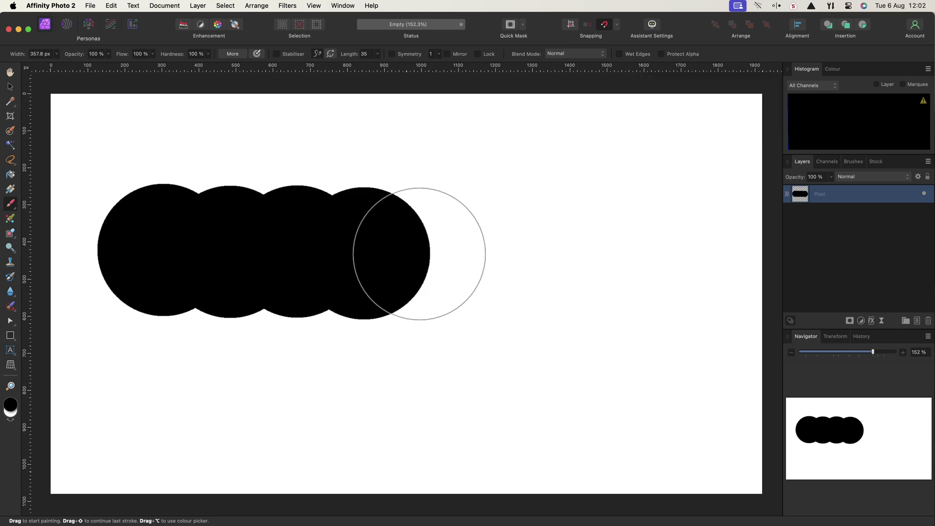
click(434, 253)
click(500, 253)
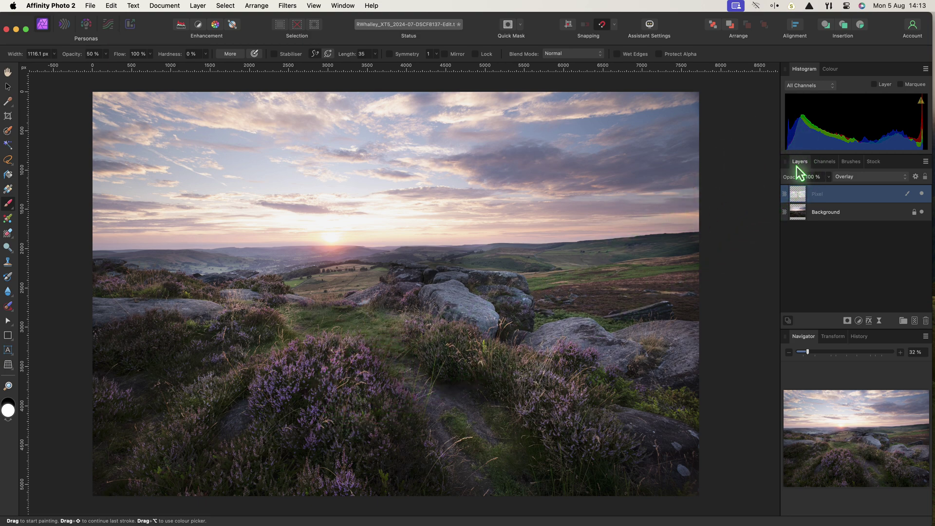
In the landscape photo, reduce the Overlay pixel layer's opacity to 39% and deselect the layer
click(828, 176)
drag(829, 187, 783, 194)
click(831, 297)
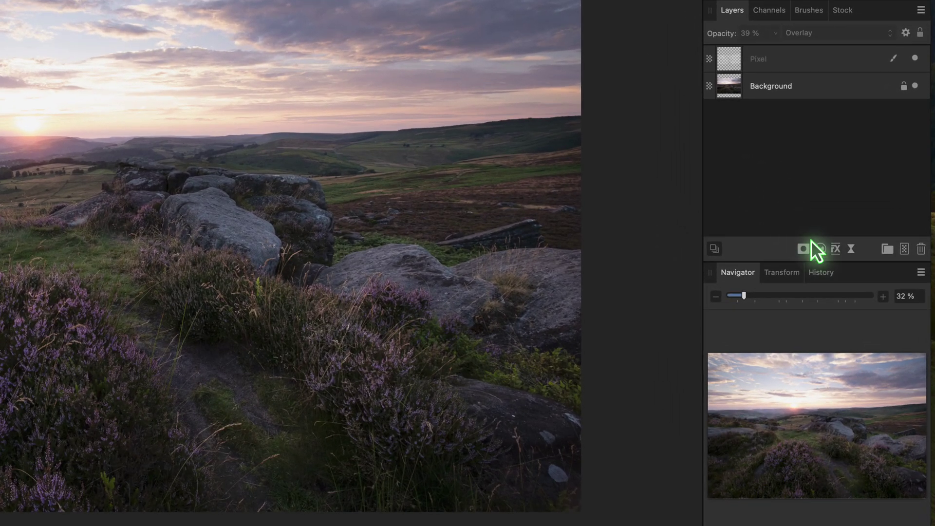
Add a Black and White adjustment layer and a Curves adjustment layer above the pixel layer
click(822, 252)
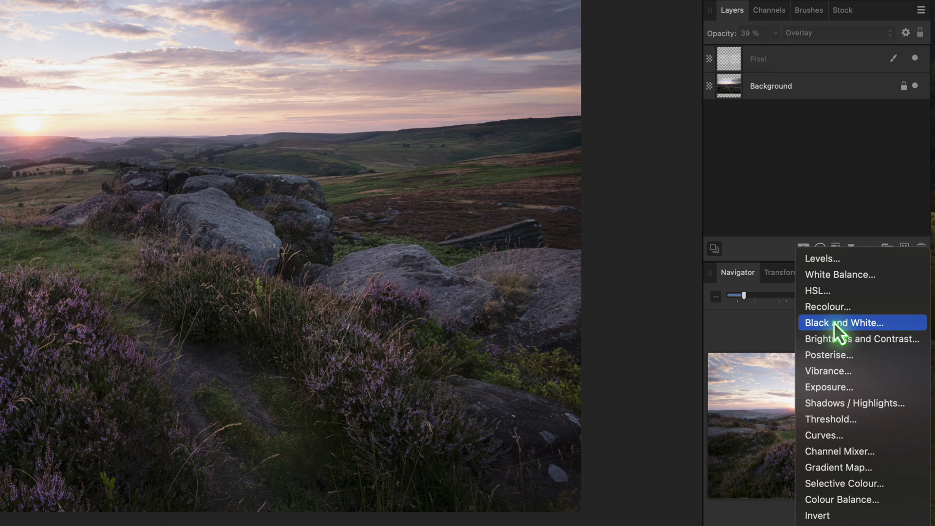
click(834, 322)
click(823, 249)
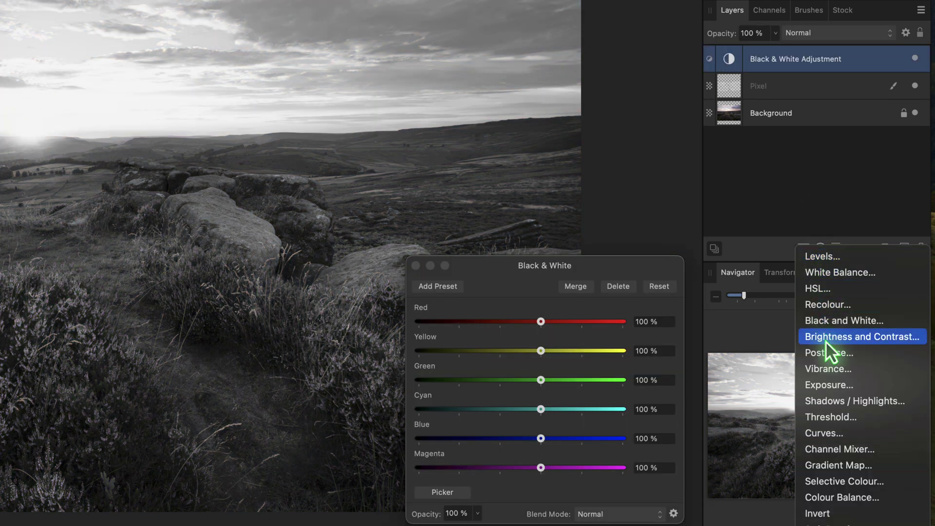
click(826, 433)
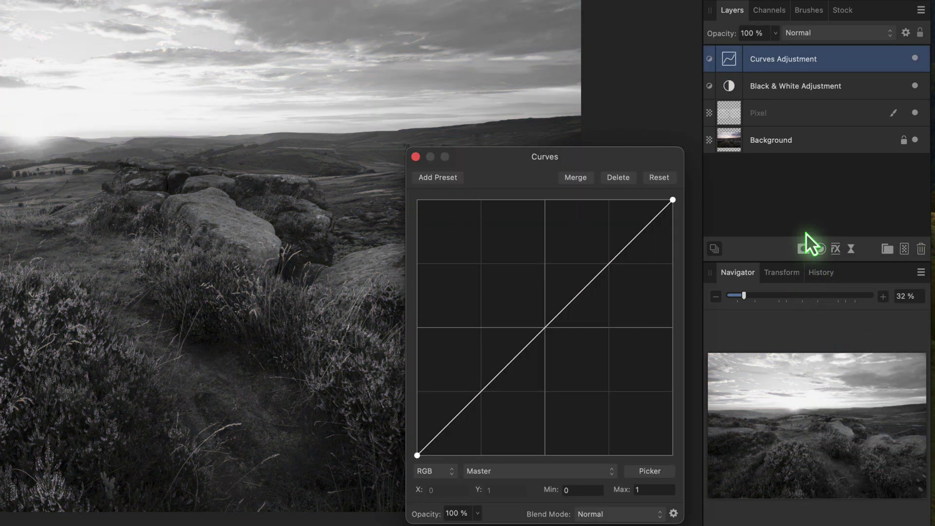
Group the Curves and Black & White adjustments, and toggle the group's visibility off and on
shift+click(735, 88)
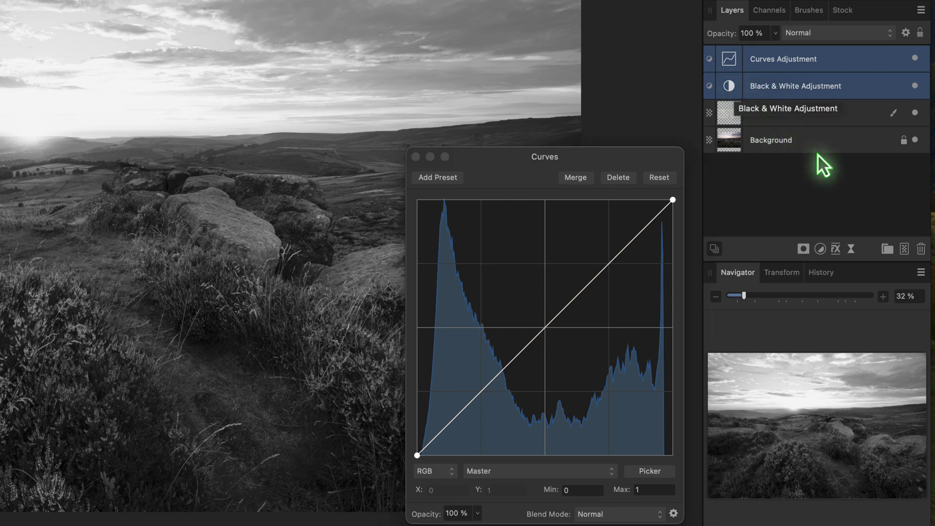
click(887, 248)
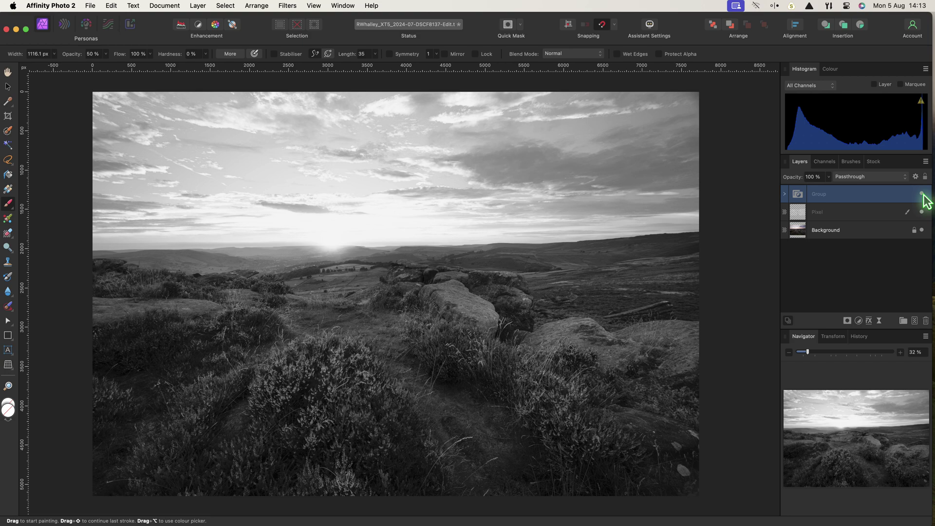
click(917, 59)
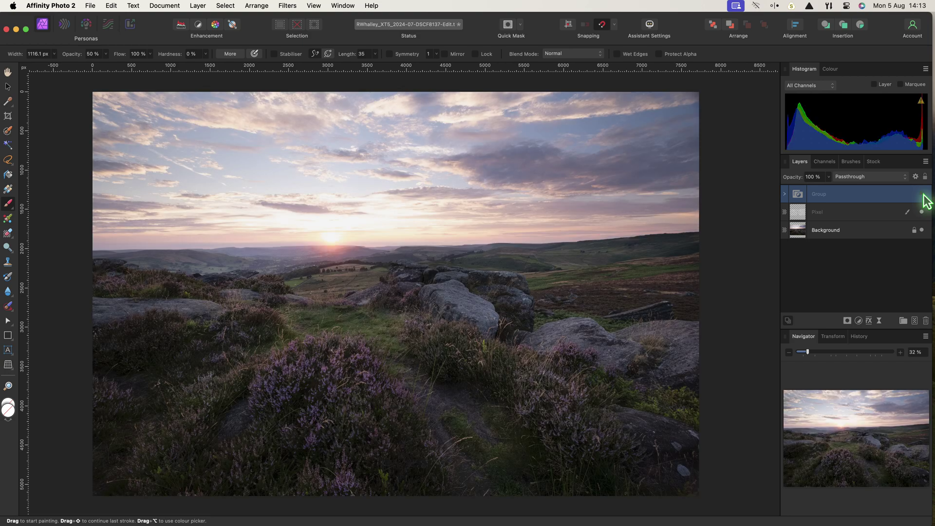
click(922, 194)
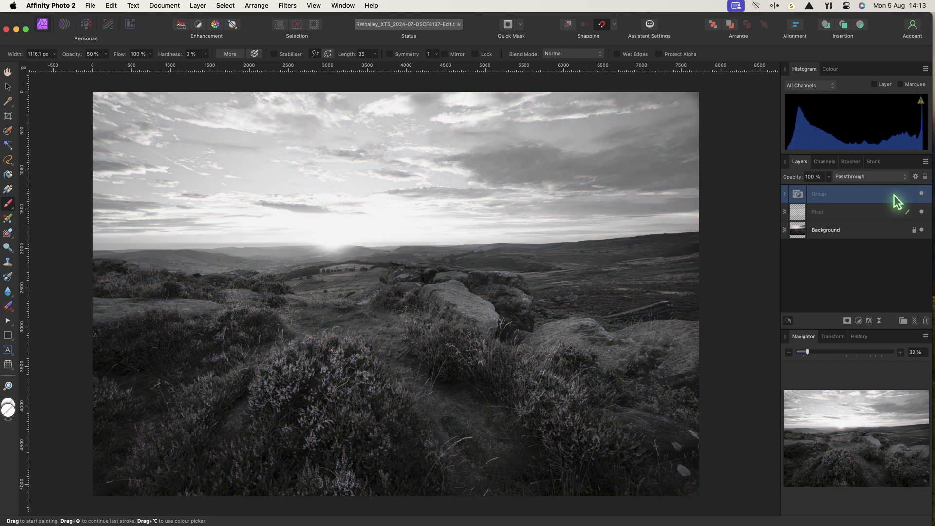
Open the grouped Curves adjustment, drop the white point to Y 0, and add a curve point at X 0.192, Y 0.211
click(785, 194)
double_click(801, 214)
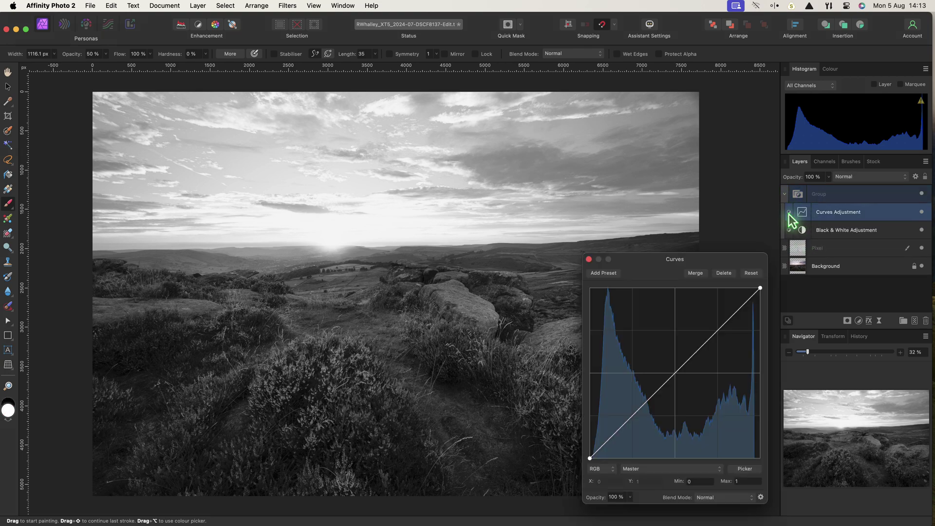
drag(761, 290, 761, 459)
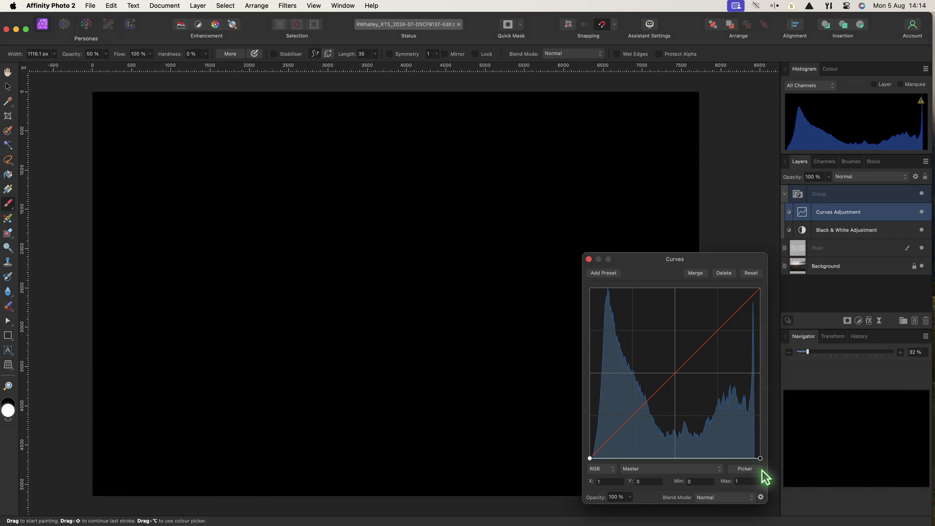
drag(627, 459, 623, 422)
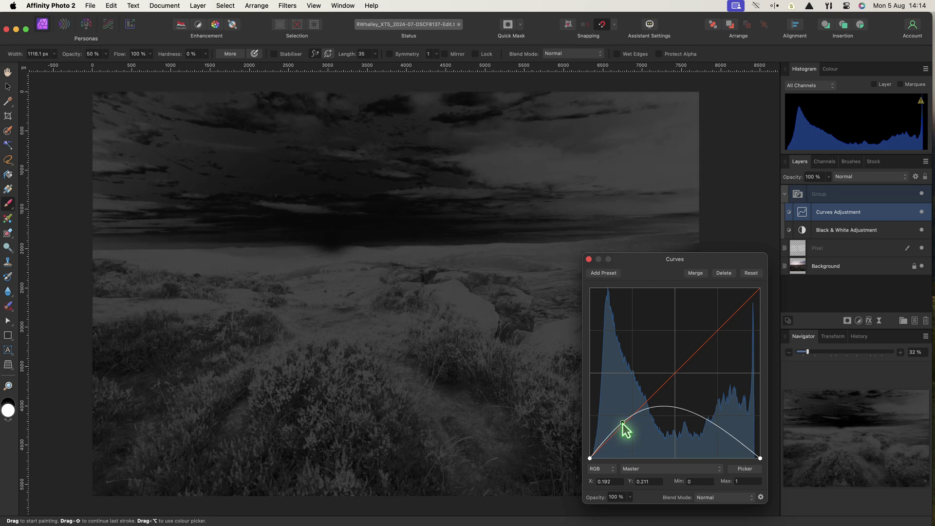
Reshape the curve by raising the black point to Y 0.084, moving the white point to X 0.628, and lifting the shadow point higher
drag(590, 458, 590, 444)
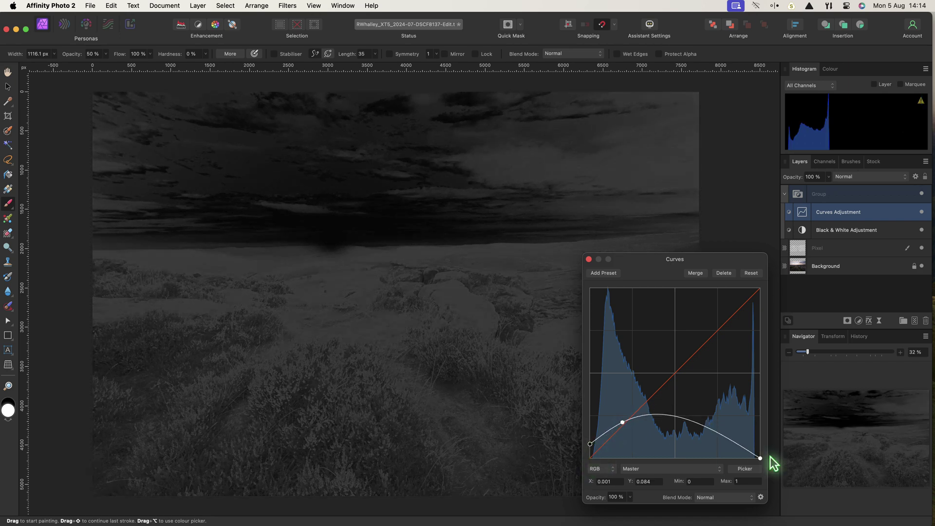
drag(760, 458, 697, 458)
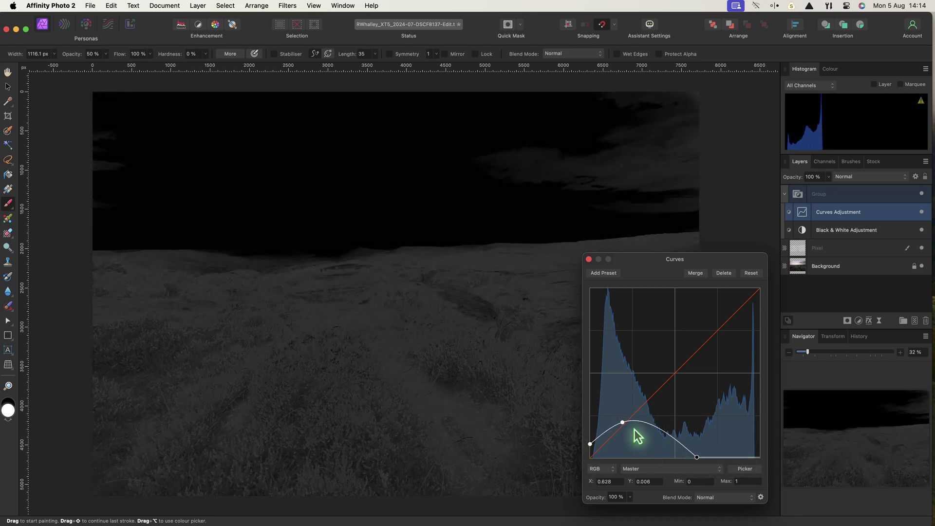
drag(623, 422, 612, 404)
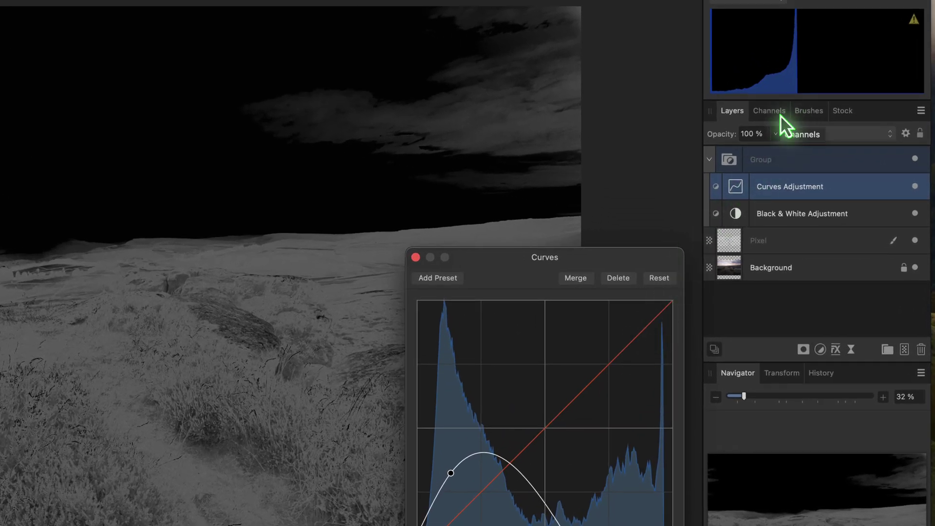
Load the Composite Red channel of the shadow mask as the pixel selection
click(775, 112)
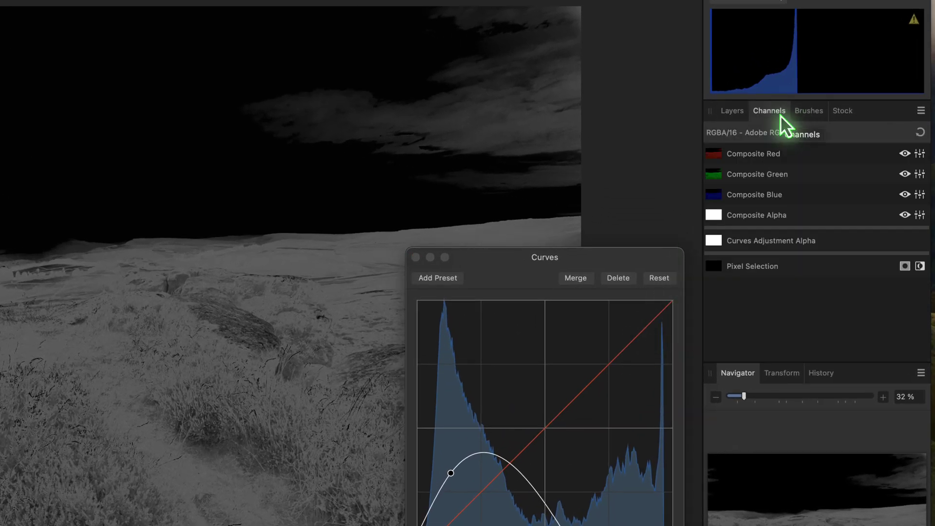
right_click(761, 154)
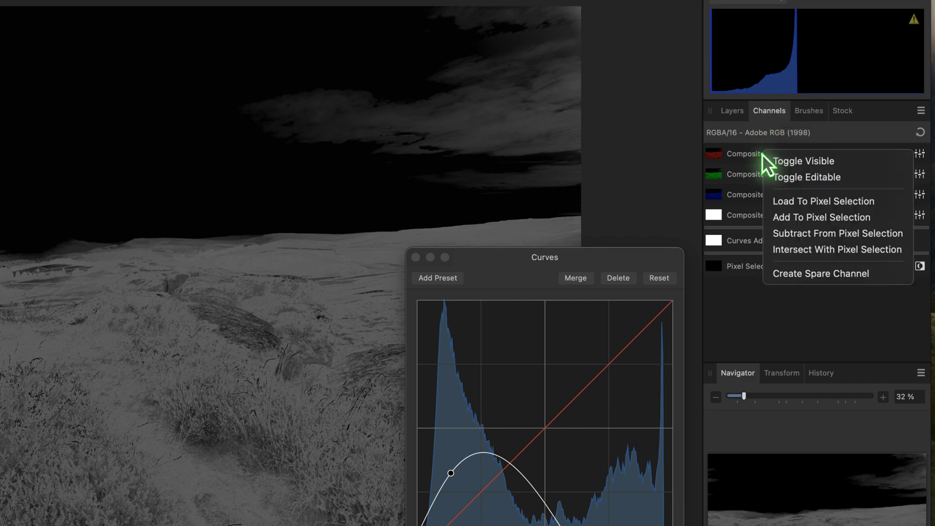
click(881, 203)
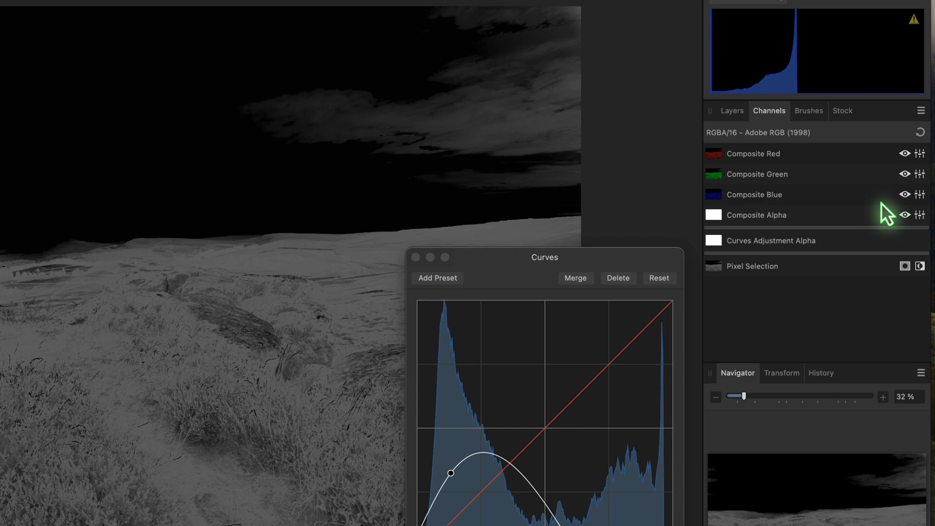
Hide the adjustment group, close its Curves settings, and turn off the display of the pixel selection outline
click(733, 112)
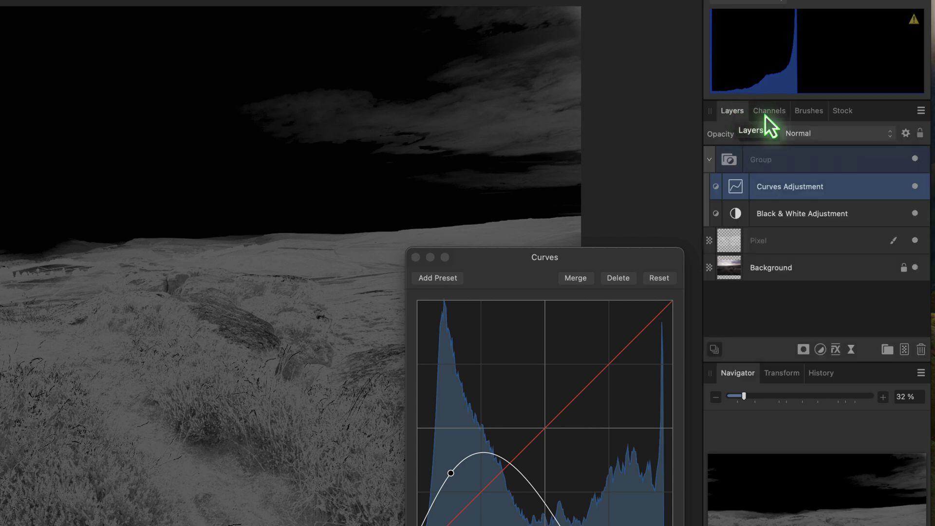
click(914, 159)
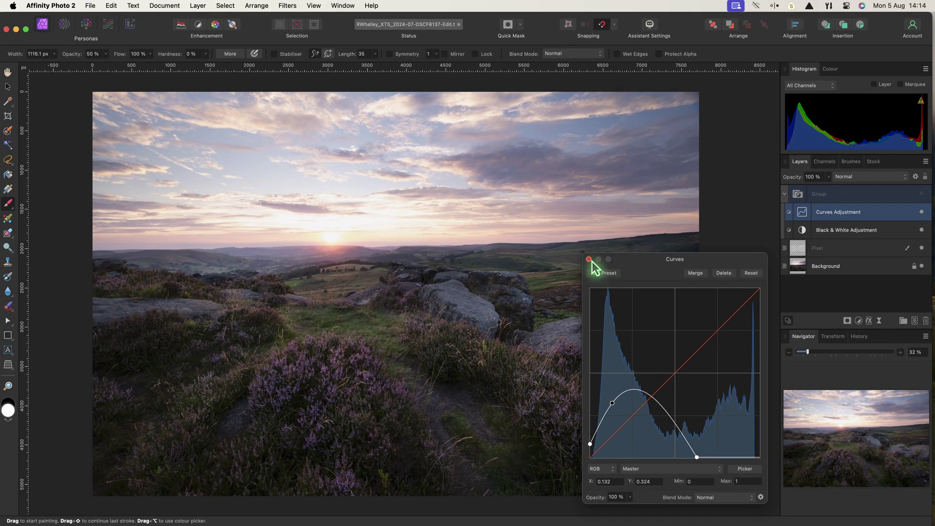
click(471, 259)
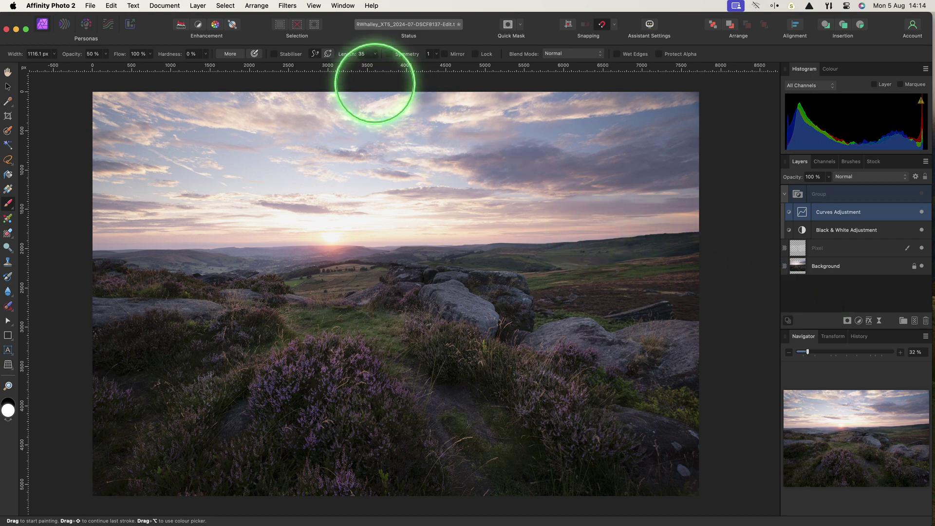
click(315, 6)
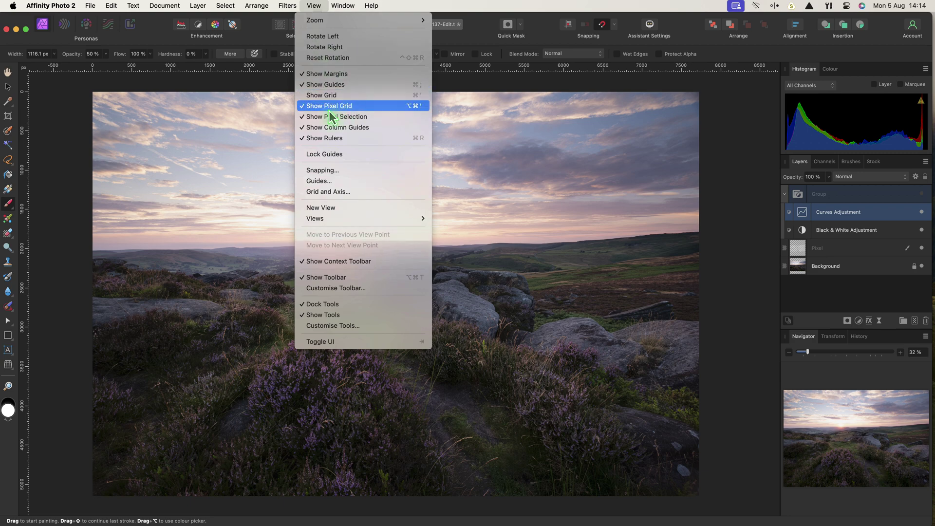
click(363, 117)
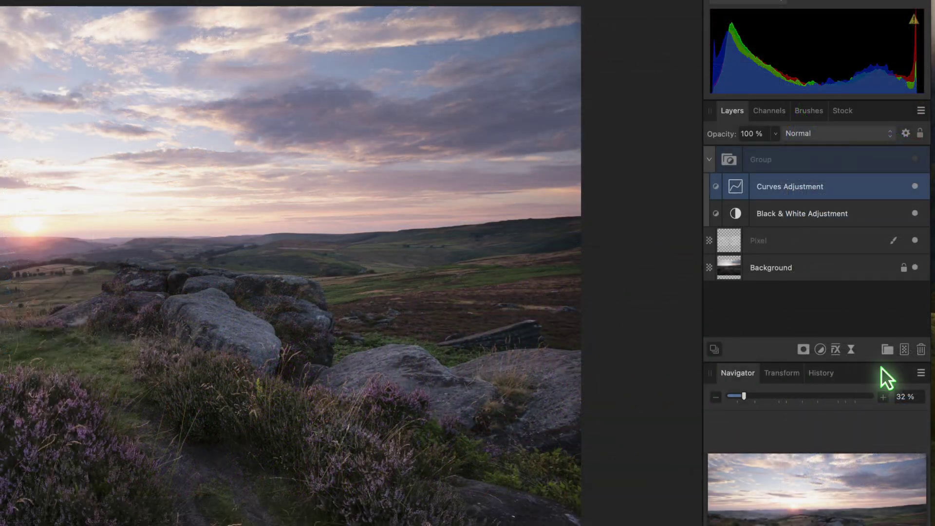
Add a pixel layer directly below the adjustment group and set it to Overlay blend mode at 75% opacity
click(905, 350)
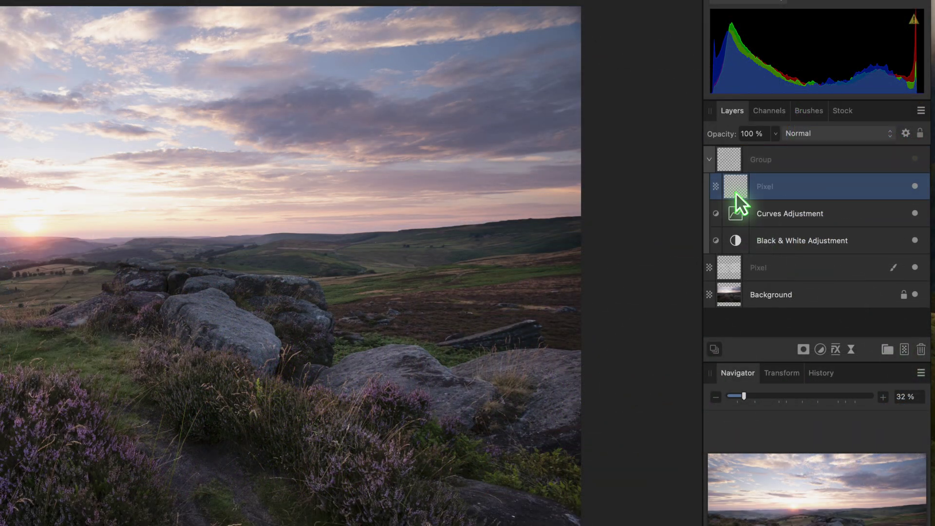
drag(735, 192, 728, 256)
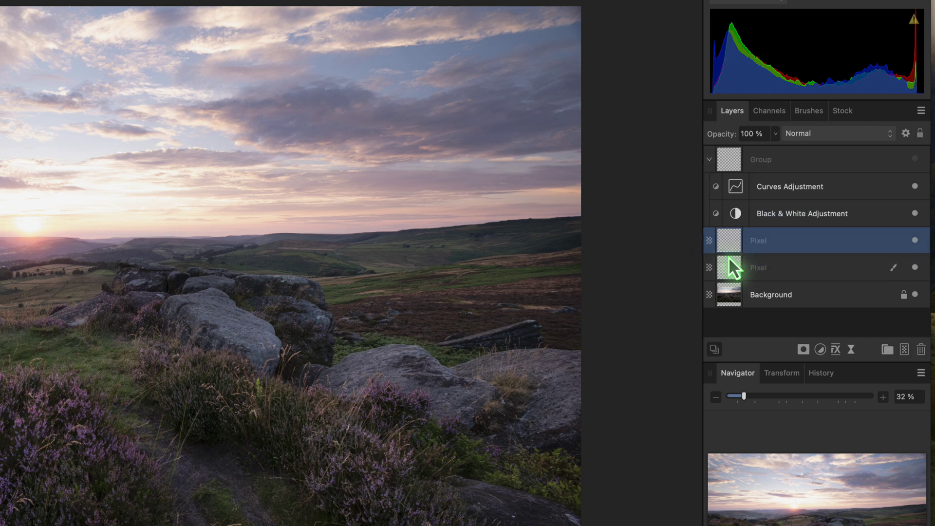
click(828, 139)
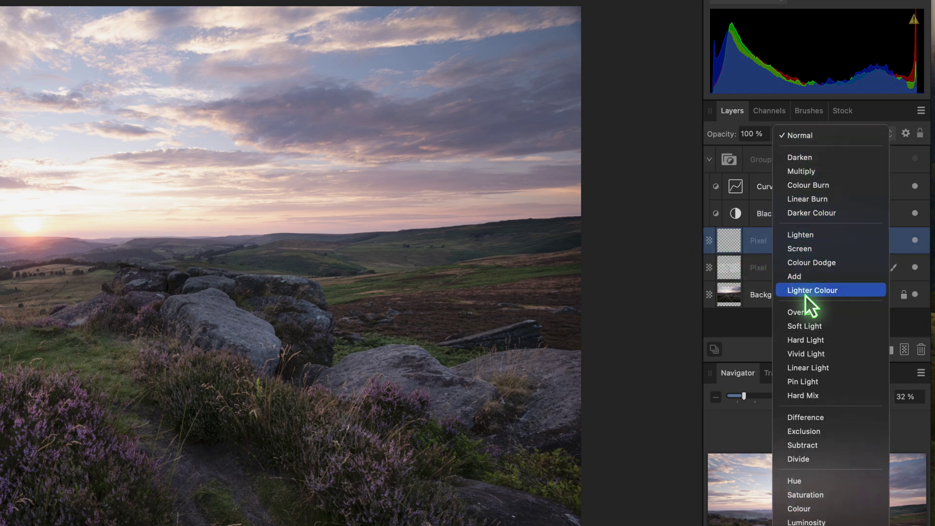
click(805, 314)
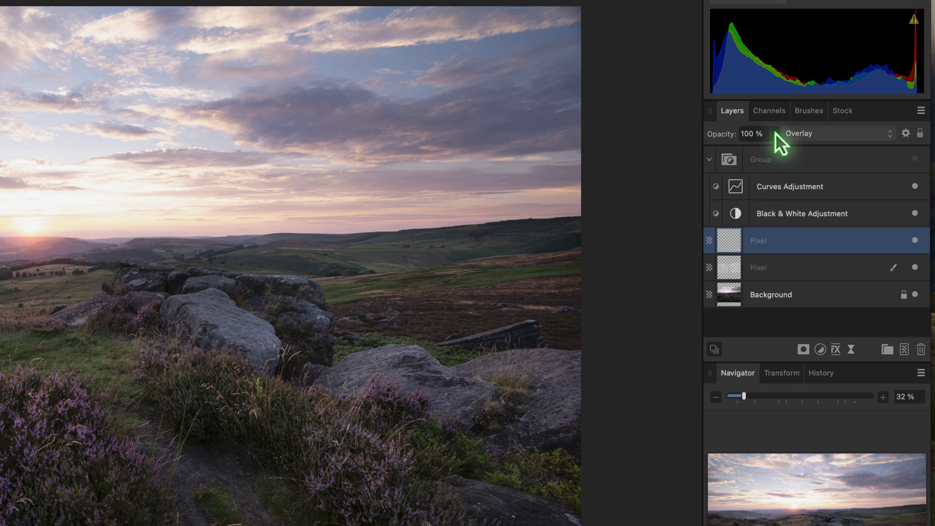
drag(776, 133, 752, 151)
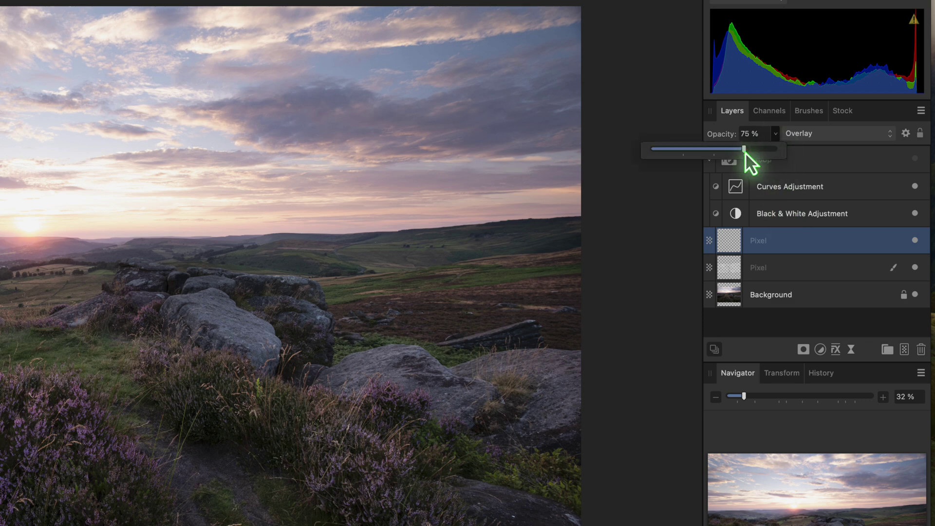
click(731, 240)
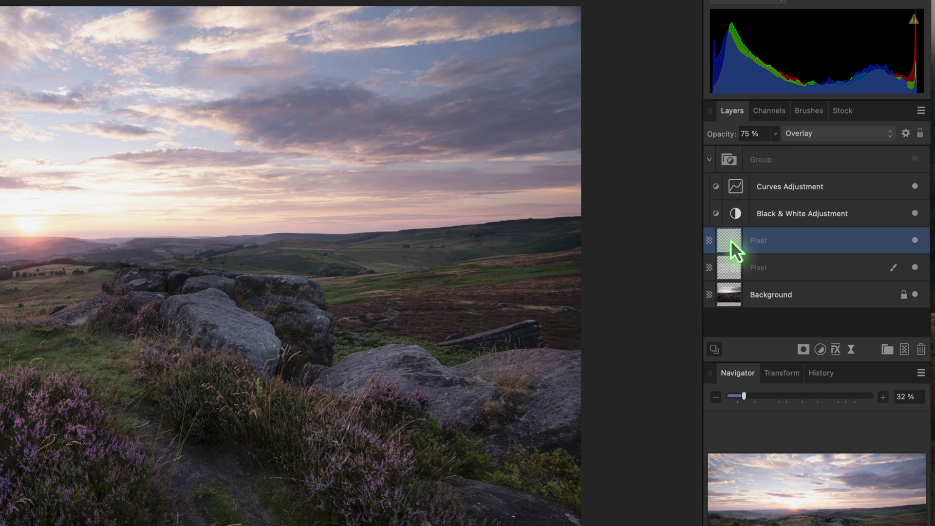
Paint white over the dark foreground with a brush about 2245 px wide, and reduce the layer's opacity to 59%
key(Tab)
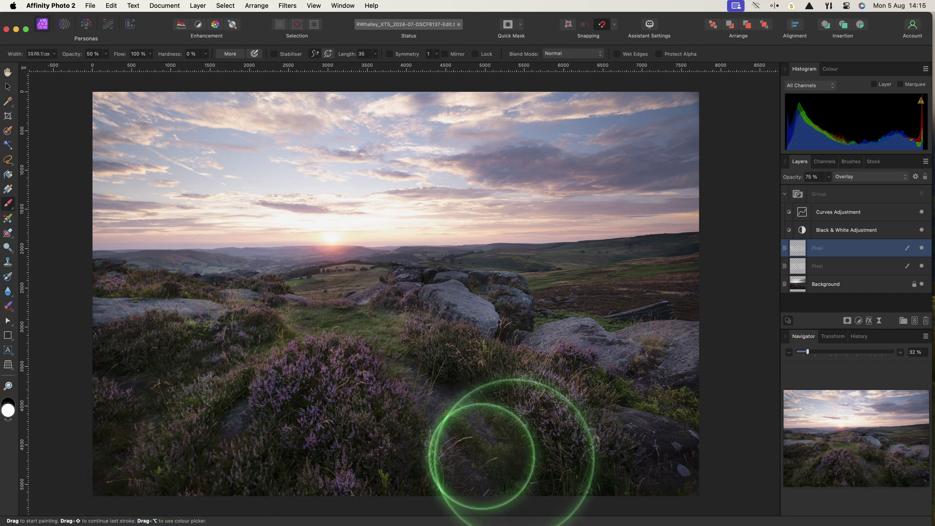
drag(515, 457, 179, 434)
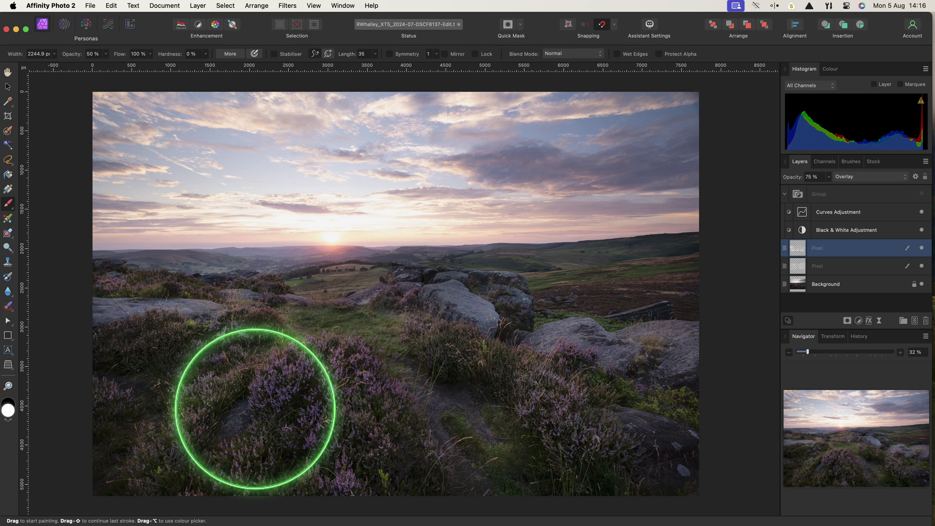
click(829, 177)
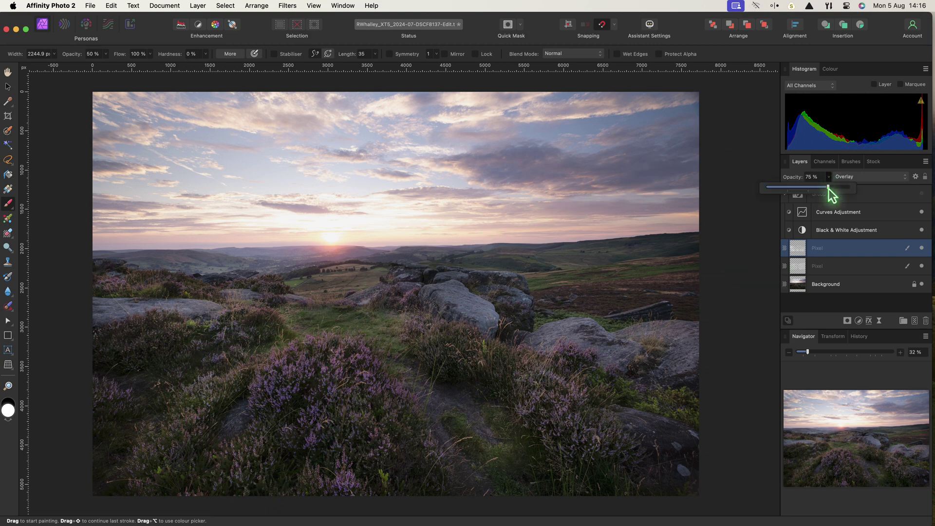
mouse_move(828, 187)
mouse_down()
mouse_move(814, 191)
mouse_move(841, 192)
mouse_move(819, 195)
mouse_up()
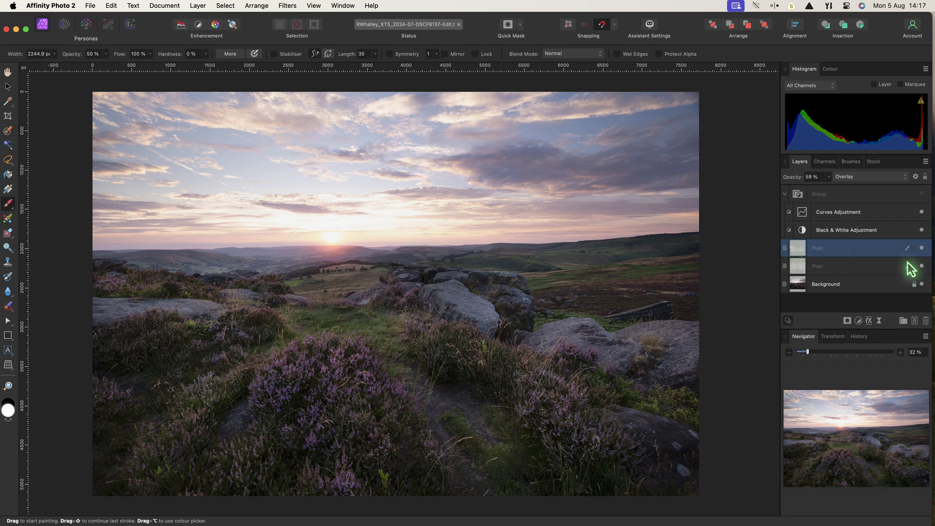
Add another pixel layer above the painted ones, with 75% opacity and the Overlay blend mode
click(914, 321)
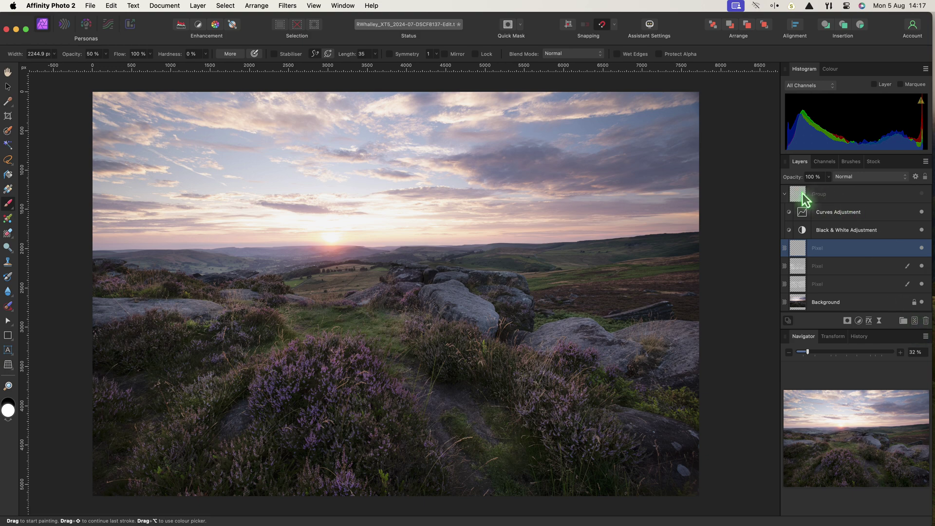
click(827, 177)
drag(827, 188, 808, 189)
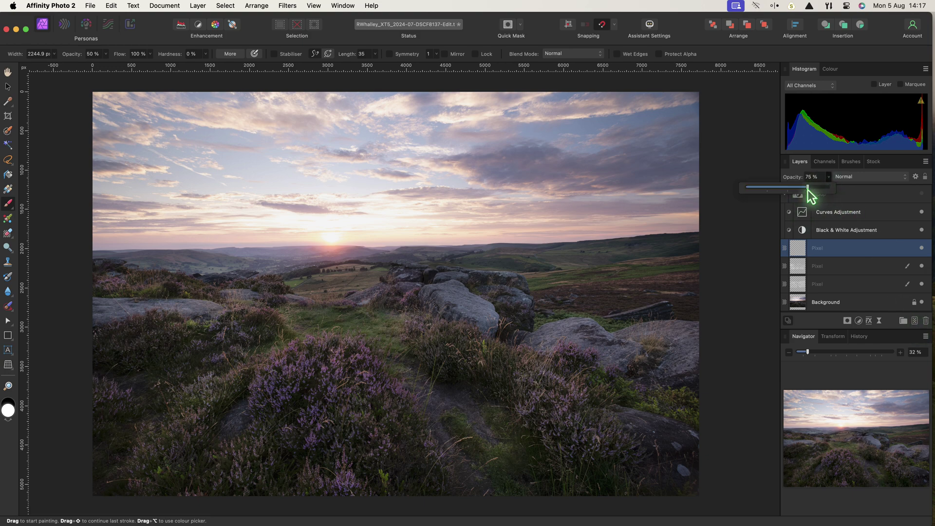
click(852, 176)
click(844, 296)
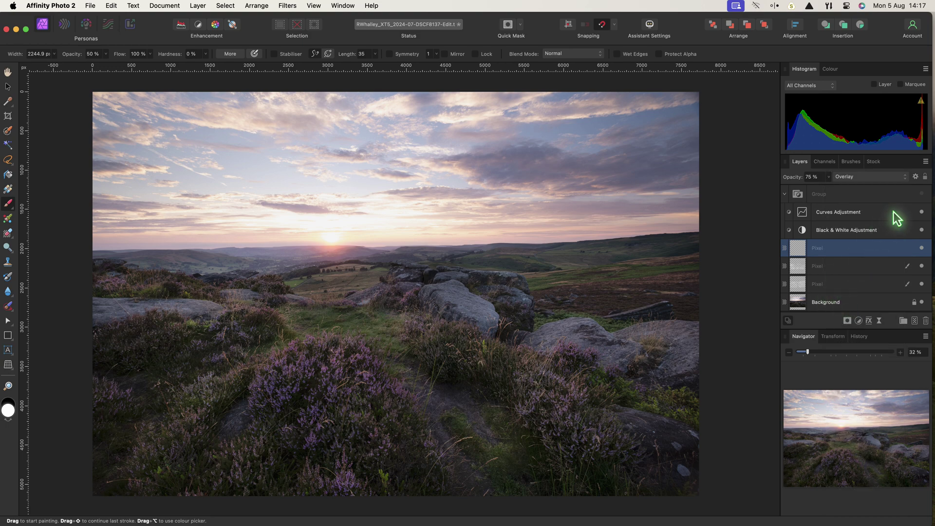
Show the adjustment group, open its Curves adjustment, and lower the curve's black point to Y 0
click(921, 194)
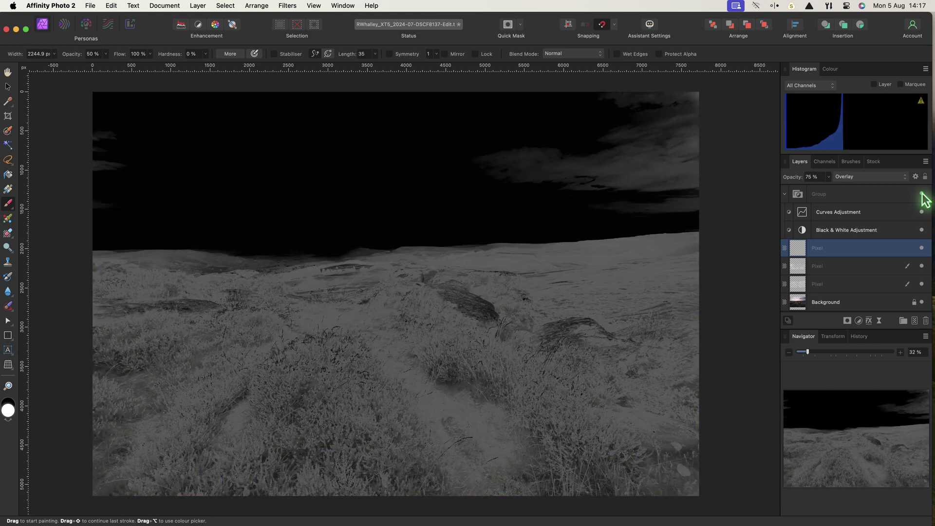
double_click(807, 214)
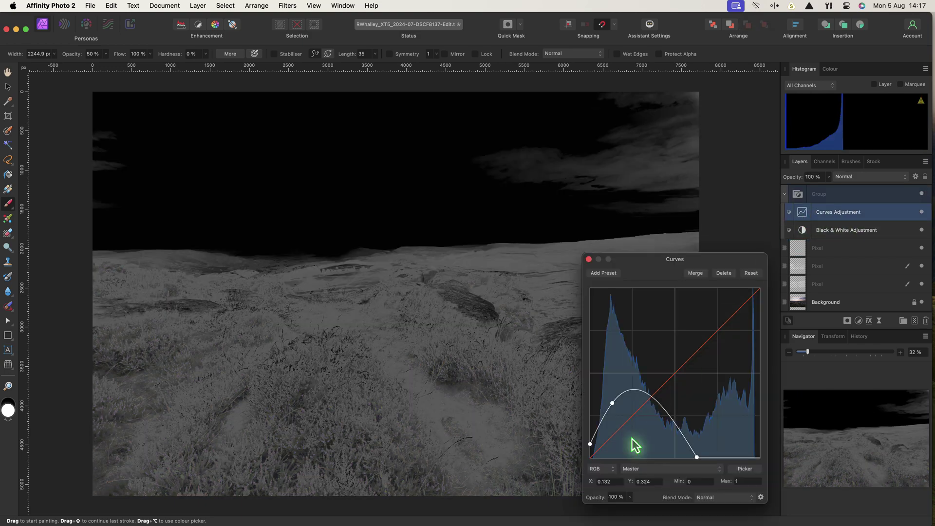
drag(591, 448, 591, 460)
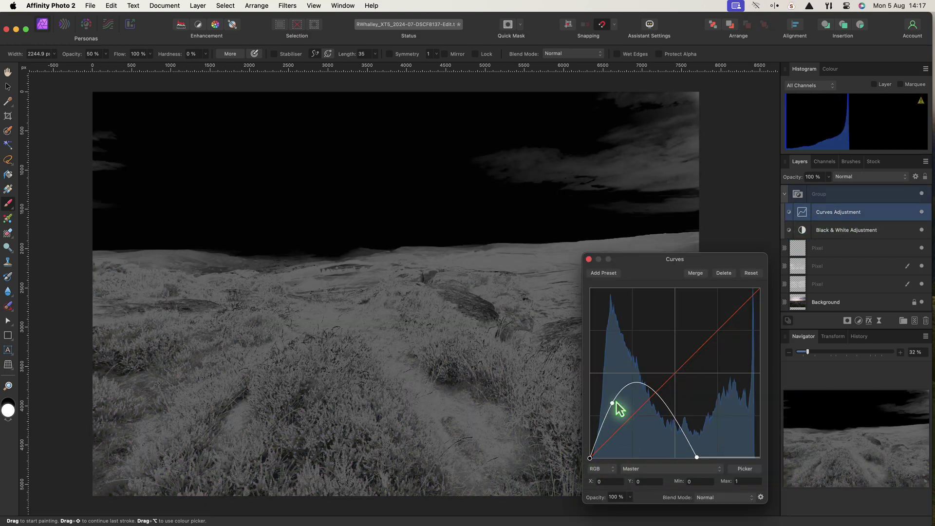
Shift the curve toward the midtones: middle point at X 0.581, Y 0.346, white point at X 0.735, Y 0.019, and black point slightly further right
drag(615, 404, 664, 392)
drag(697, 457, 715, 456)
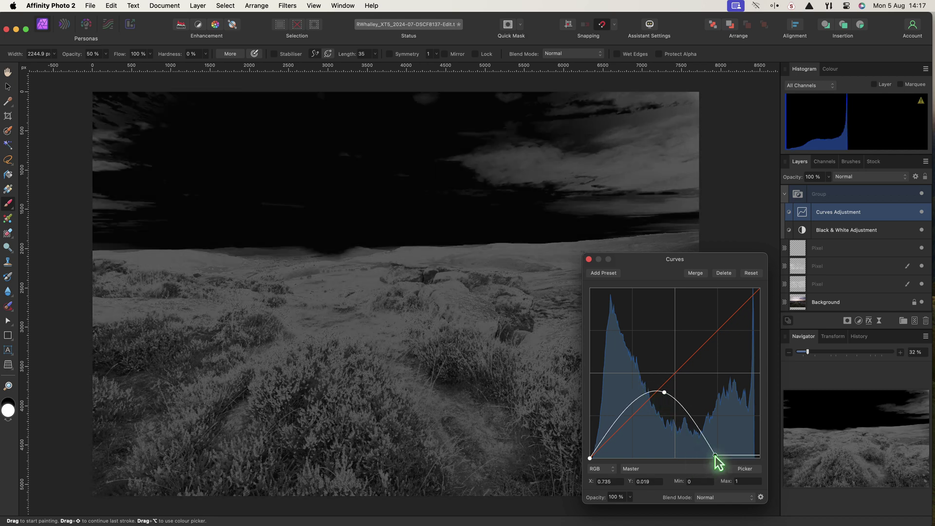
drag(665, 392, 689, 400)
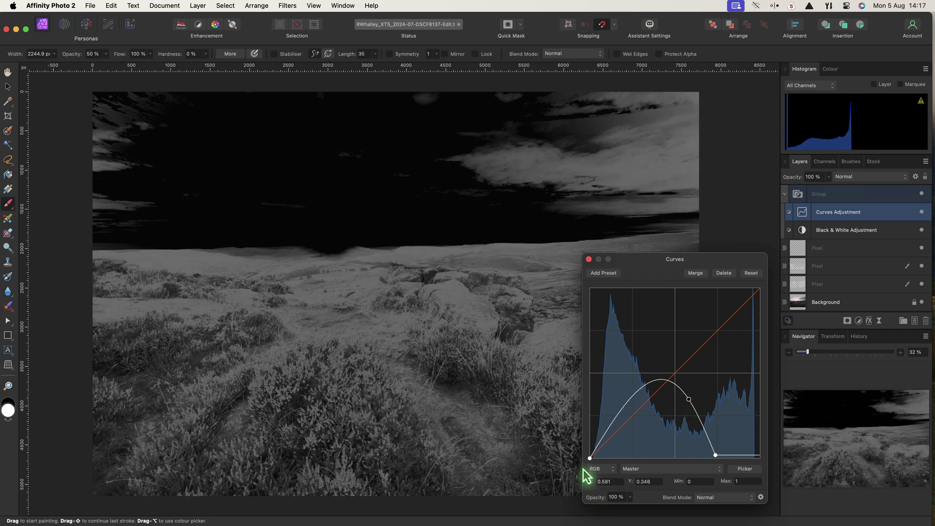
click(606, 457)
drag(605, 458, 602, 458)
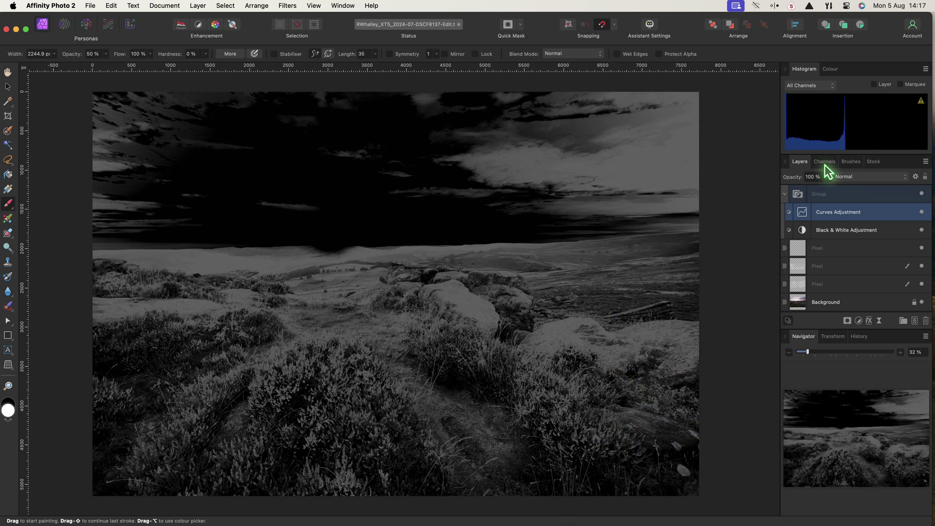
Load the Composite Red channel of the reshaped mask as the pixel selection and hide the adjustment group
click(824, 163)
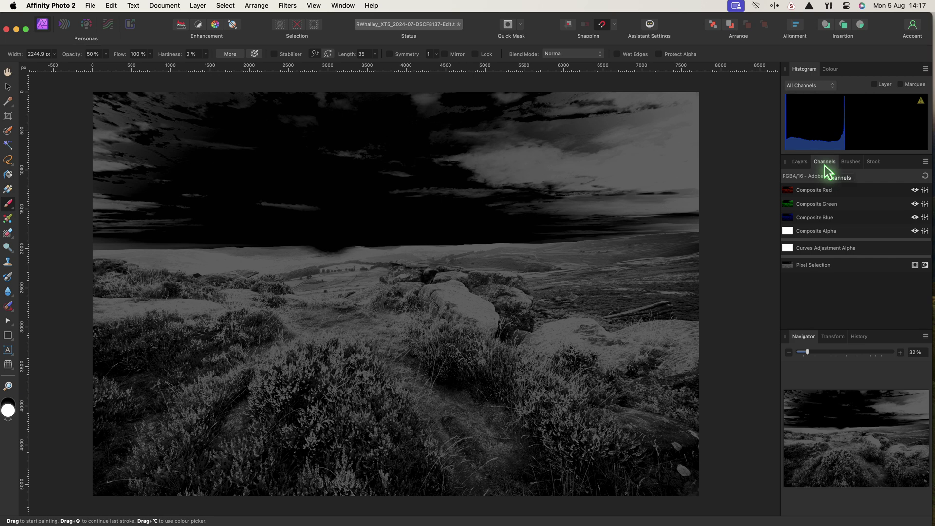
right_click(810, 193)
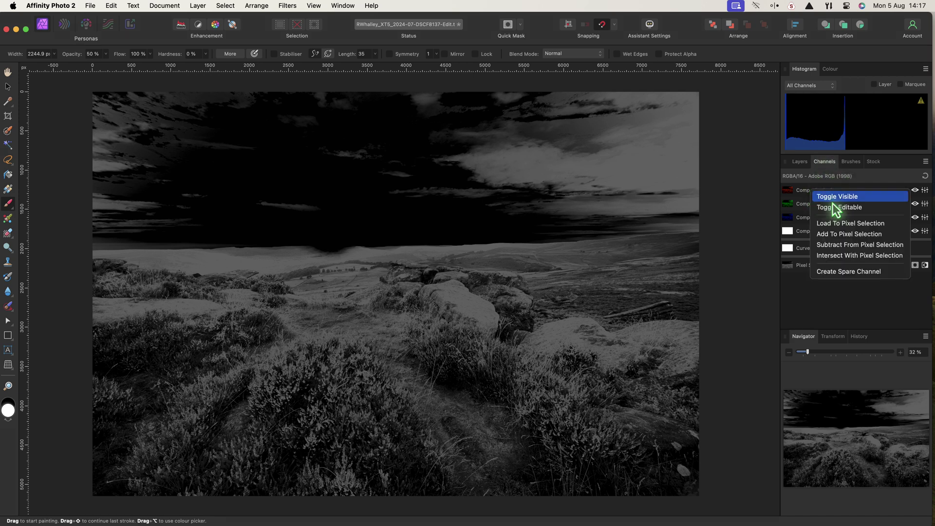
click(848, 225)
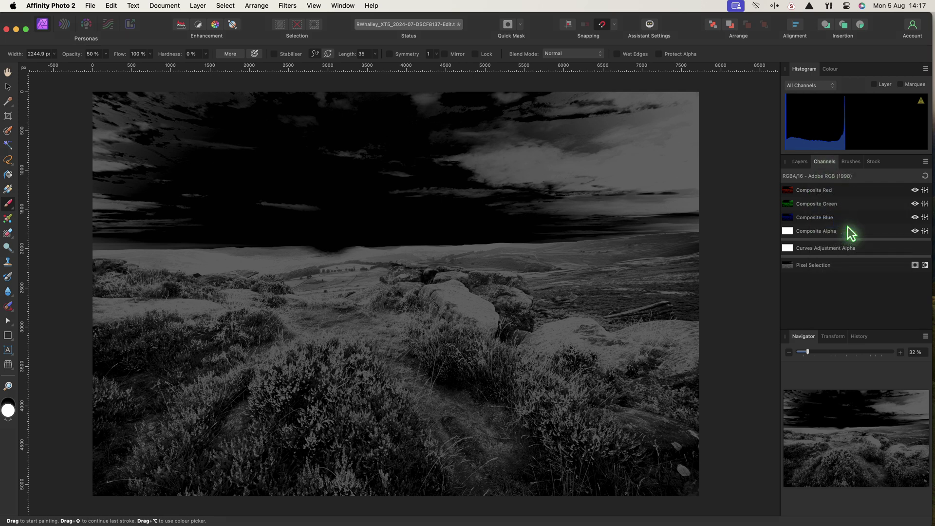
click(799, 162)
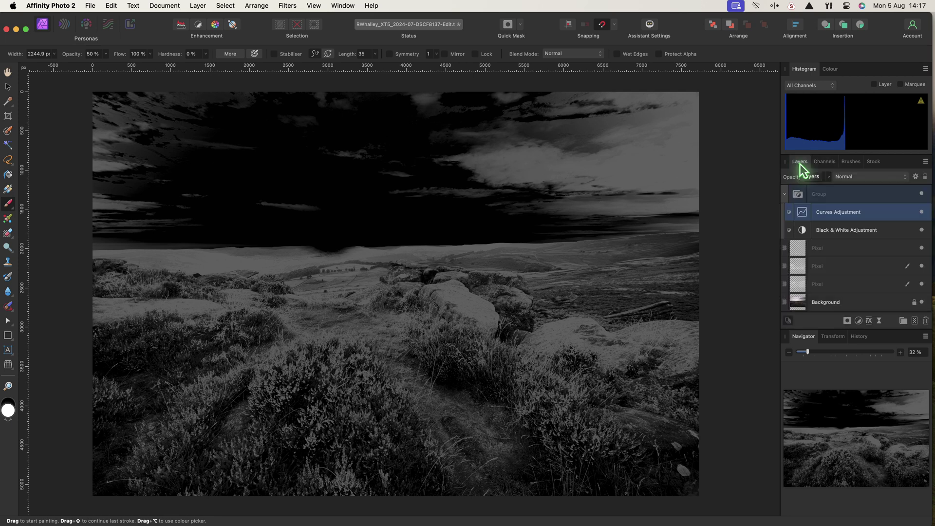
click(922, 194)
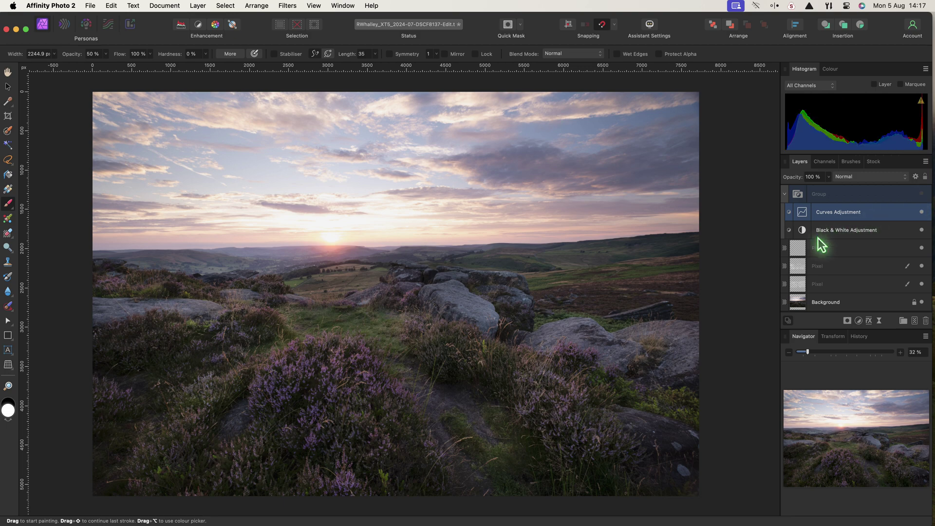
Paint white over the foreground on the topmost pixel layer with the brush enlarged to 3414.2 px, and set the layer's opacity to 60%
click(803, 251)
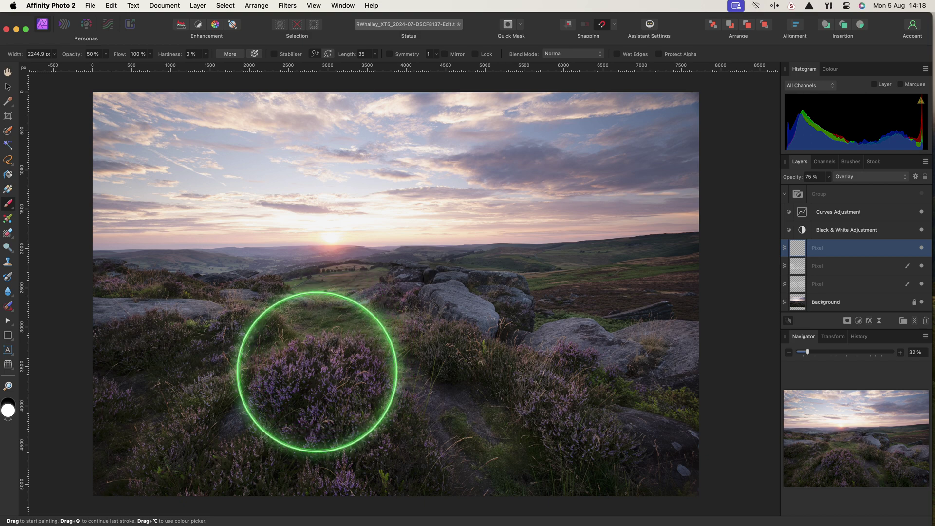
key(bracketright)
key(bracketright)
key(bracketright)
key(bracketright)
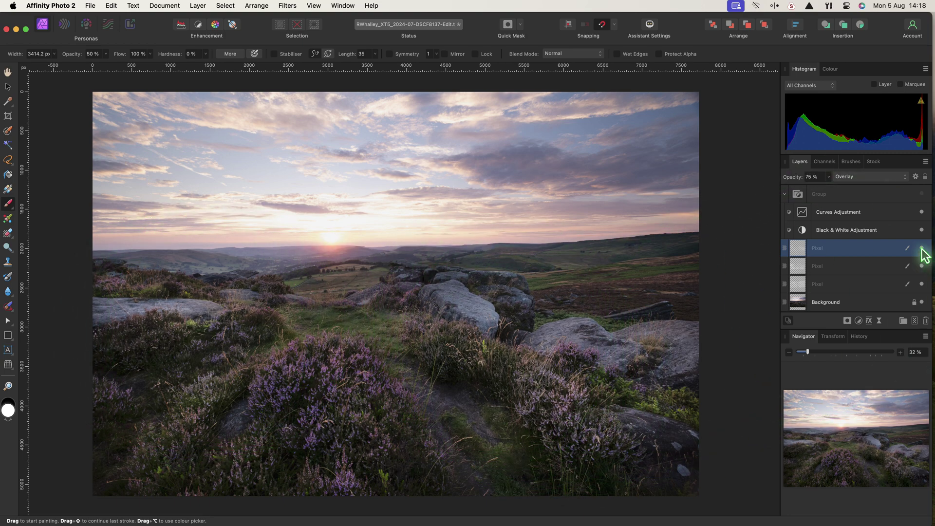
click(828, 177)
mouse_move(830, 188)
mouse_down()
mouse_move(804, 189)
mouse_move(839, 188)
mouse_move(818, 193)
mouse_up()
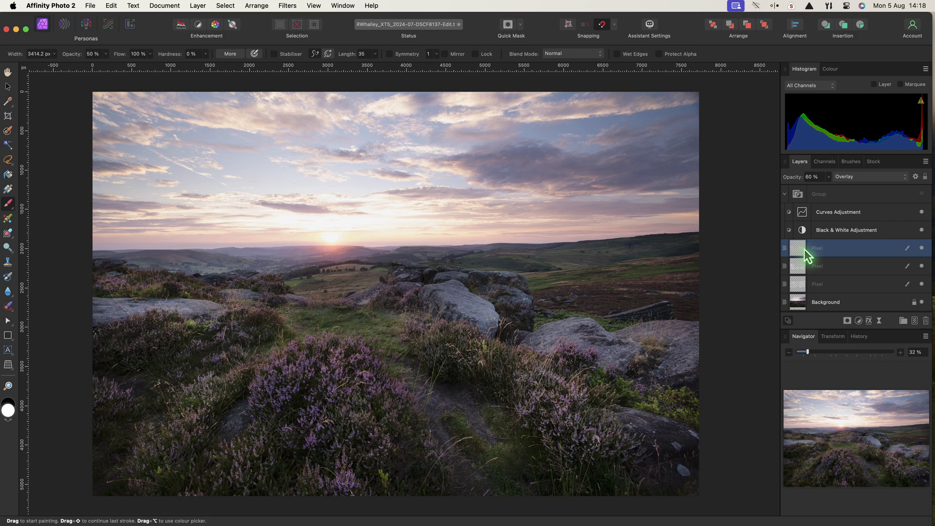
Add a new pixel layer above the other pixel layers, with opacity 75% and the Soft Light blend mode
click(915, 321)
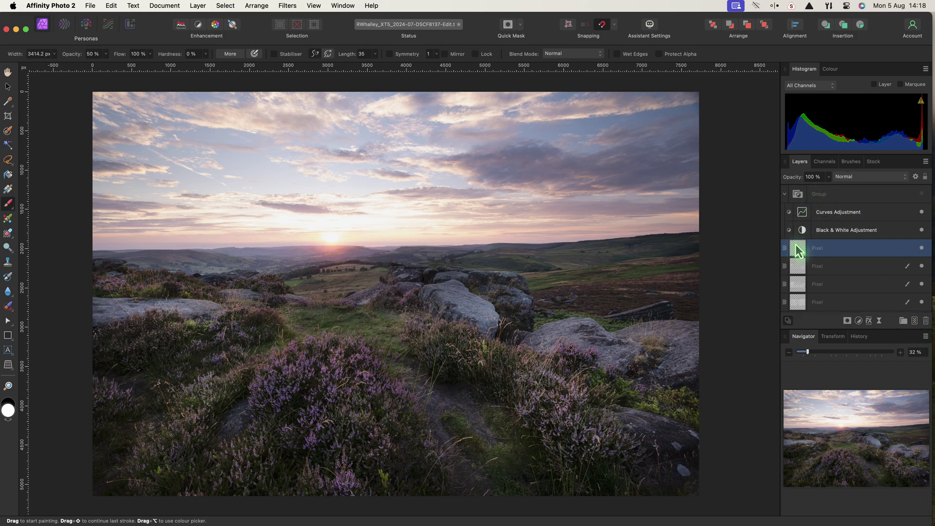
click(828, 176)
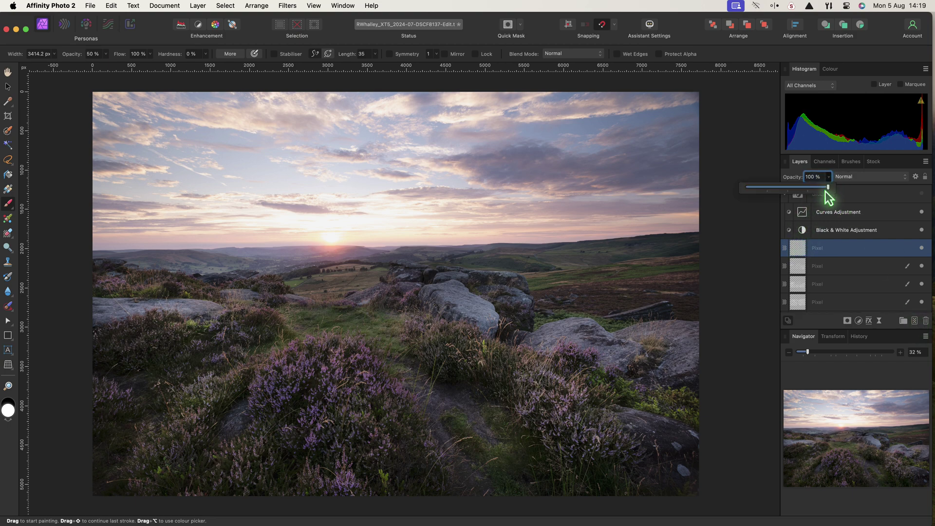
mouse_move(826, 187)
mouse_down()
mouse_move(800, 187)
mouse_move(808, 187)
mouse_up()
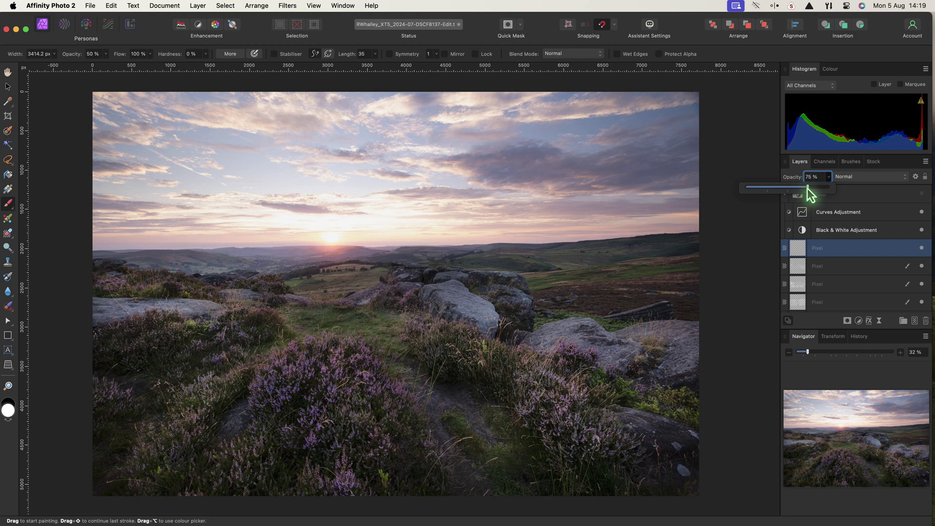
click(863, 178)
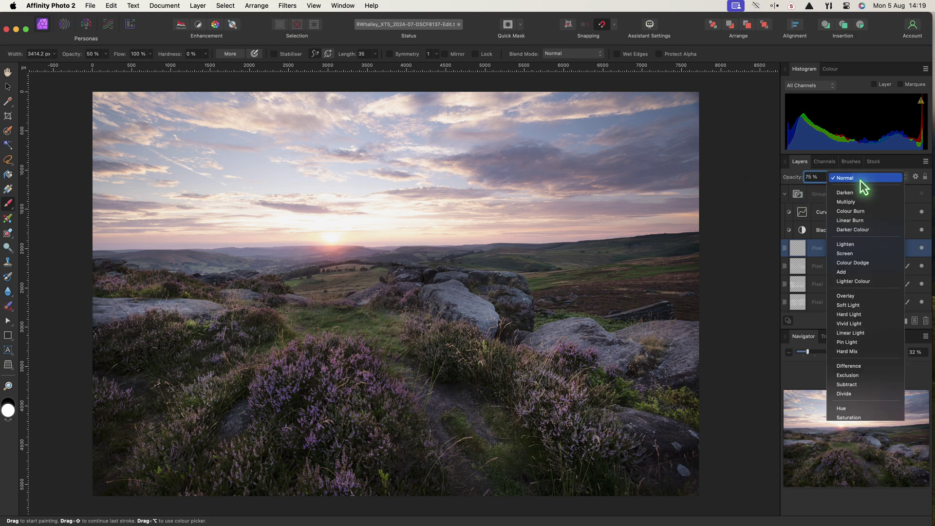
click(856, 306)
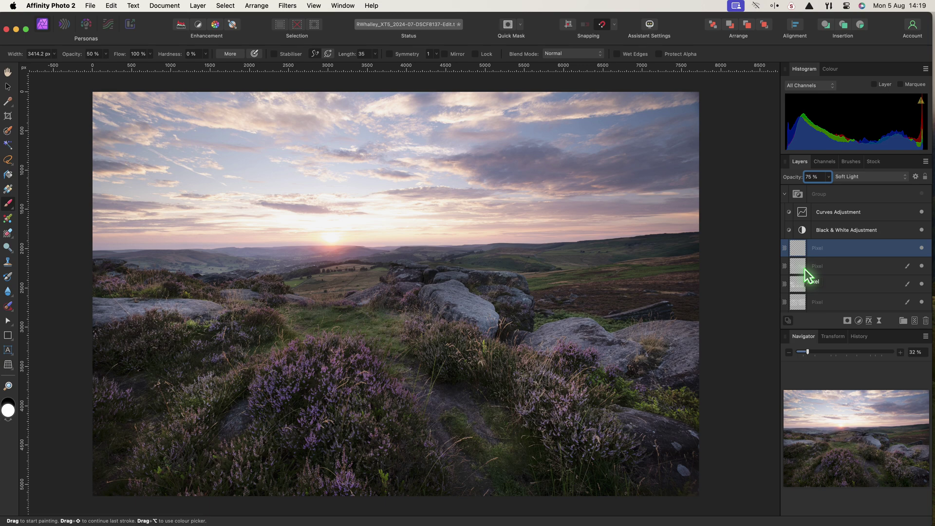
Show the adjustment group, open its Curves adjustment, and reset the curve
click(922, 194)
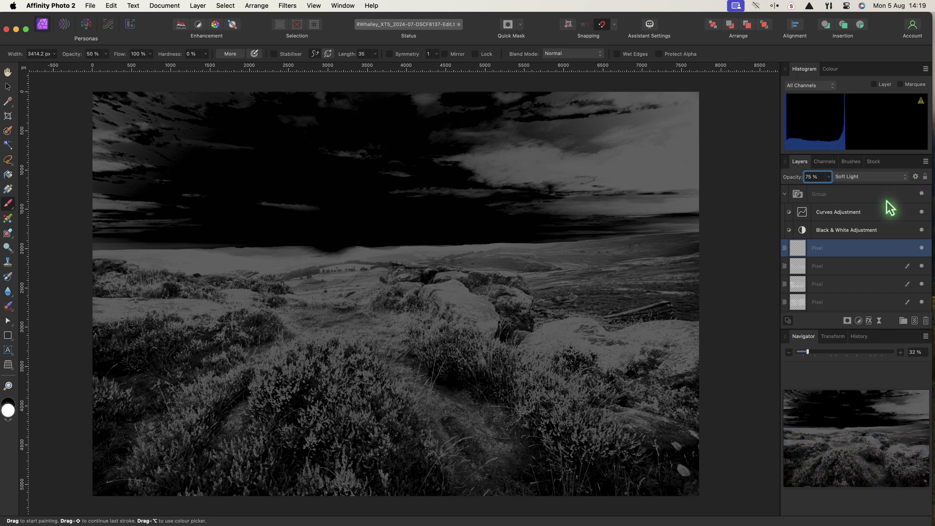
double_click(803, 214)
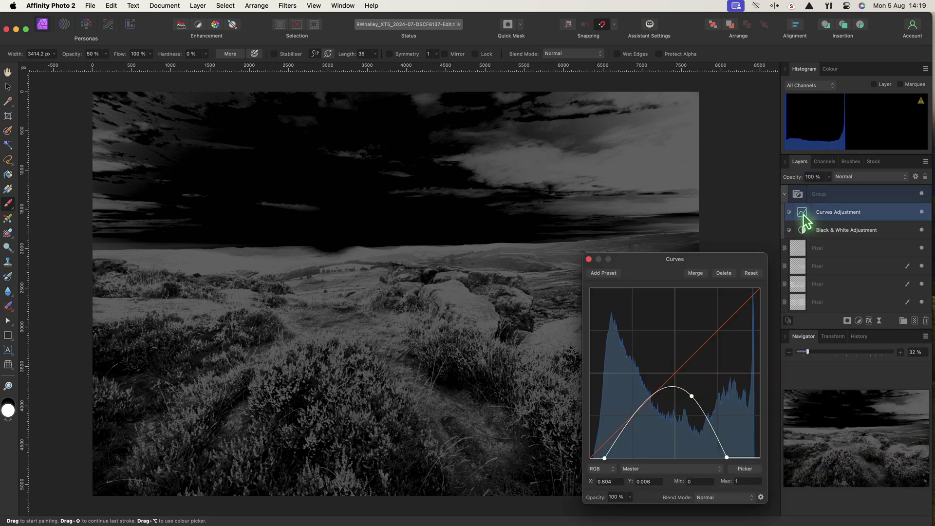
click(756, 275)
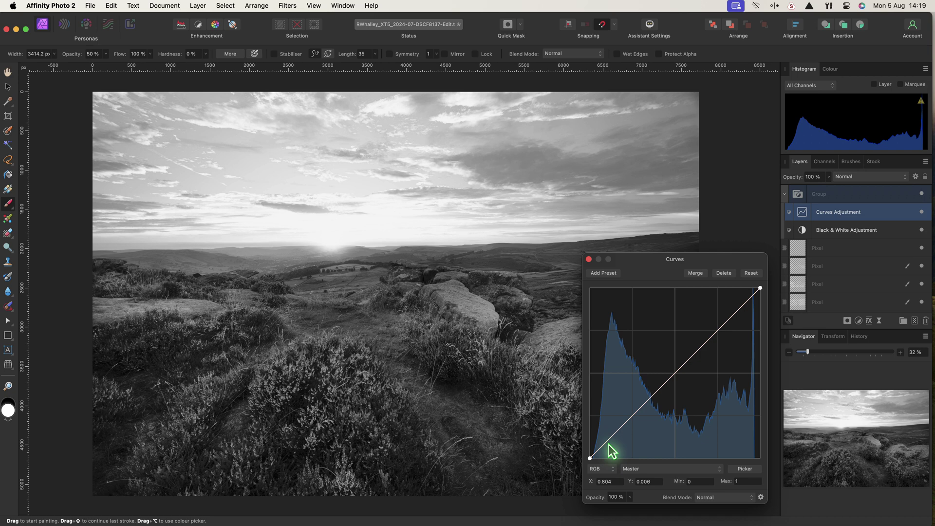
Shape the curve to isolate the highlights: black point moved right along the baseline and a middle point at X 0.711, Y 0.448
click(675, 374)
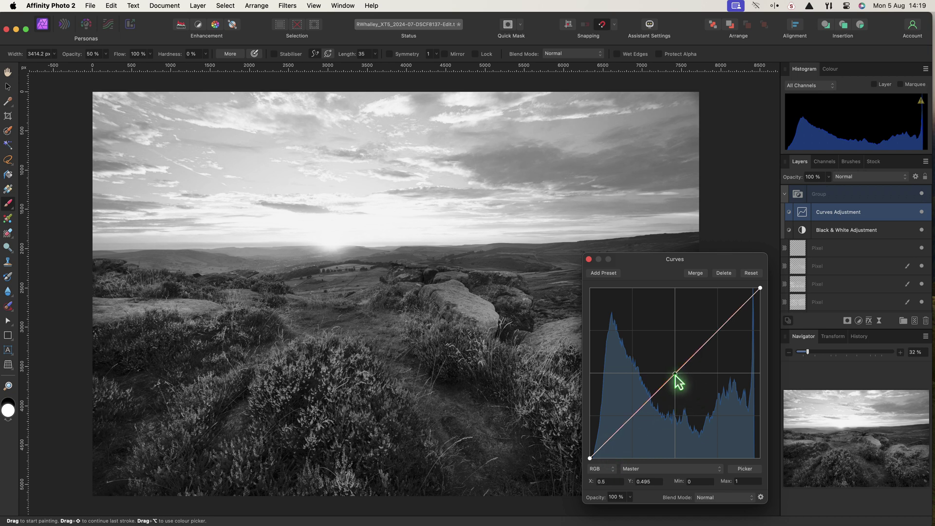
drag(675, 375, 713, 388)
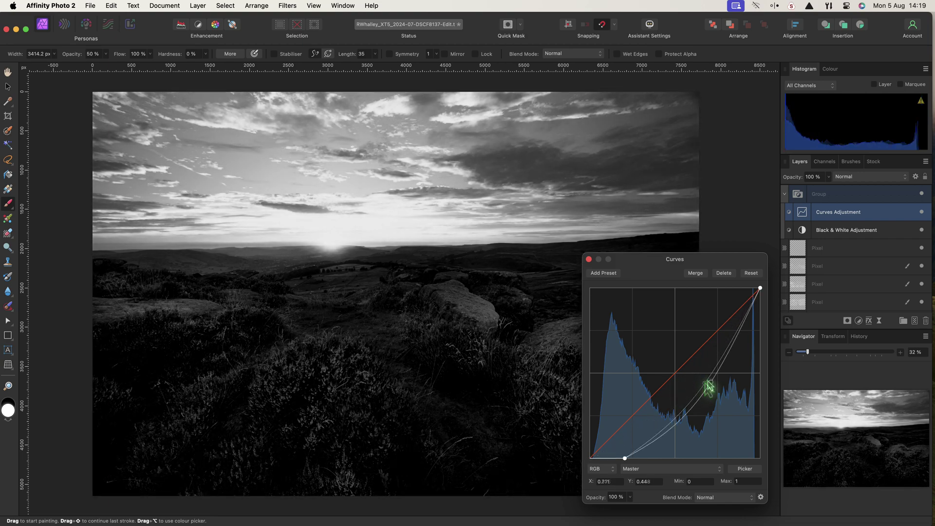
click(589, 260)
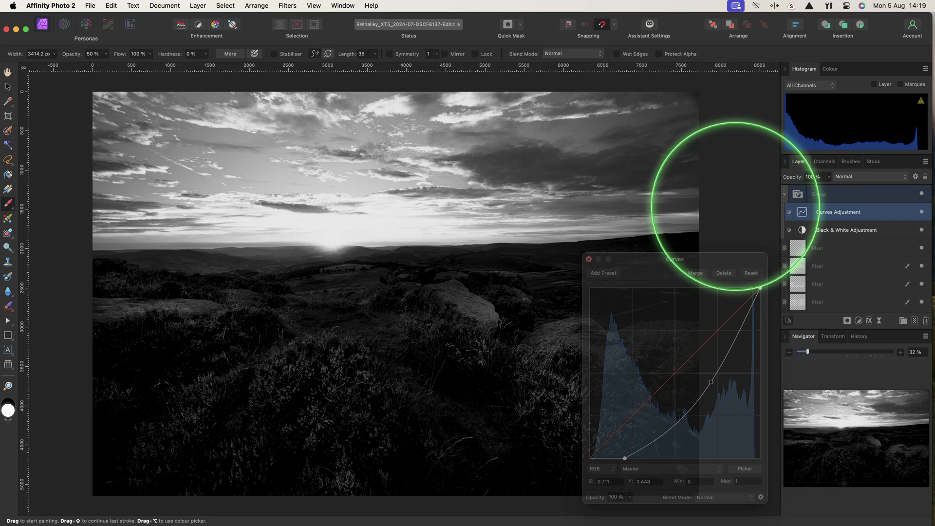
Load the Composite Red channel of the highlights mask as the pixel selection and hide the adjustment group
click(825, 162)
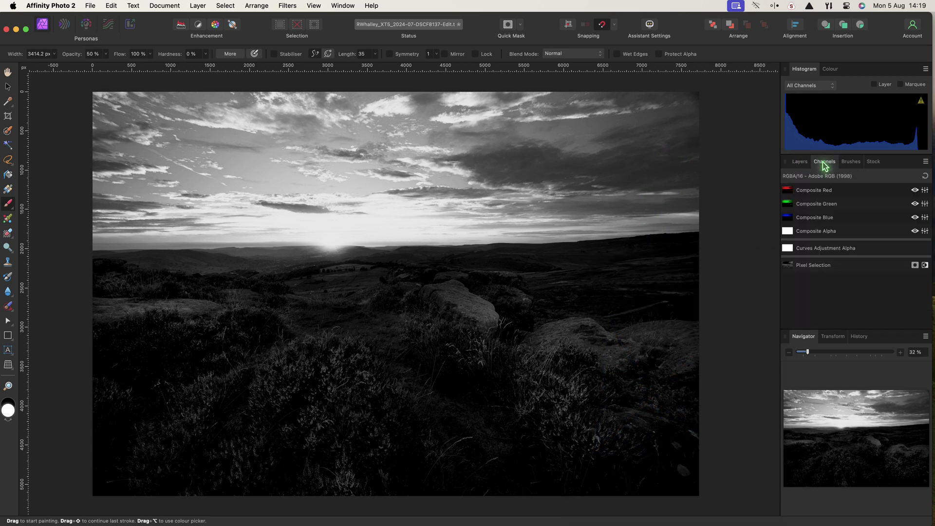
right_click(812, 190)
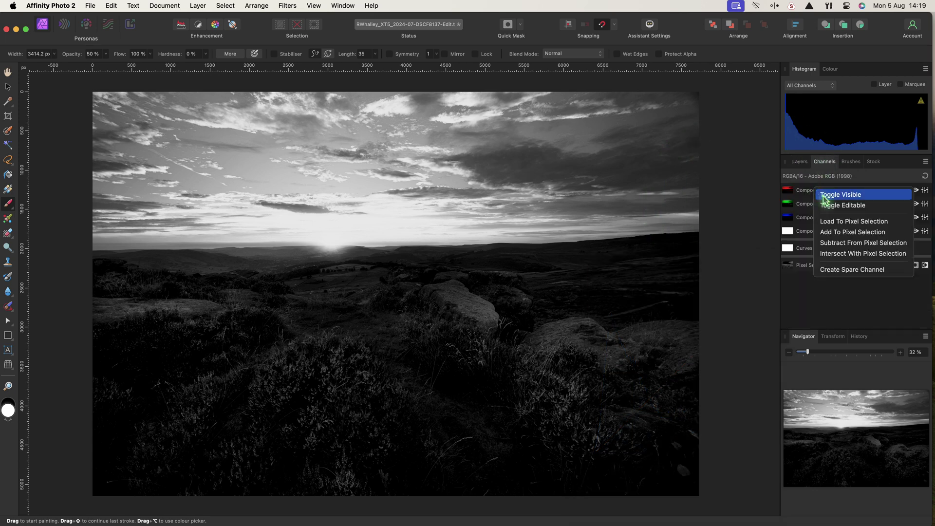
click(859, 224)
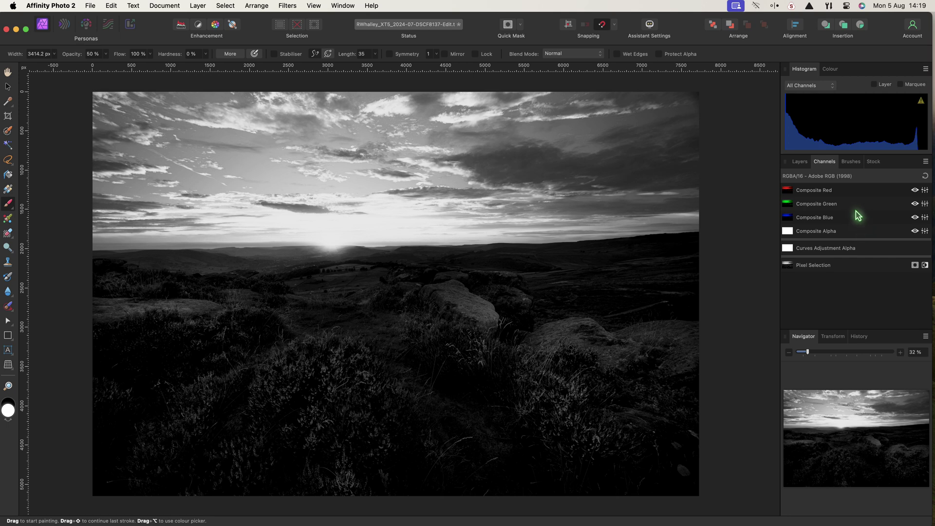
click(801, 162)
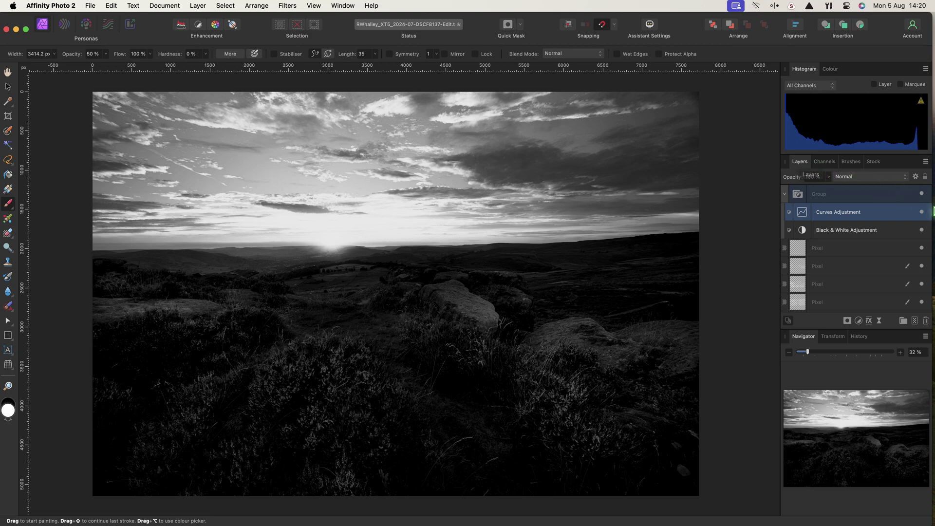
click(922, 194)
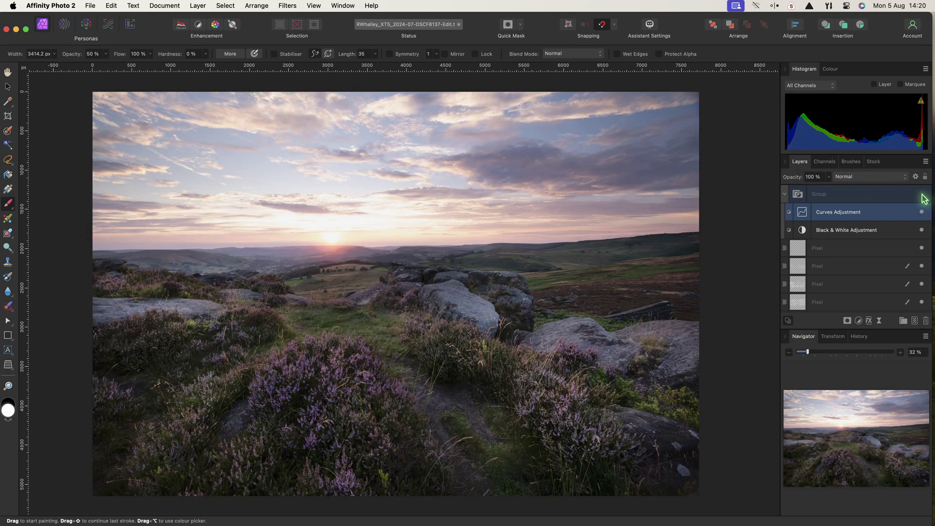
Select the Soft Light pixel layer and set the brush to black, 4096 px wide, at 20% opacity
click(803, 250)
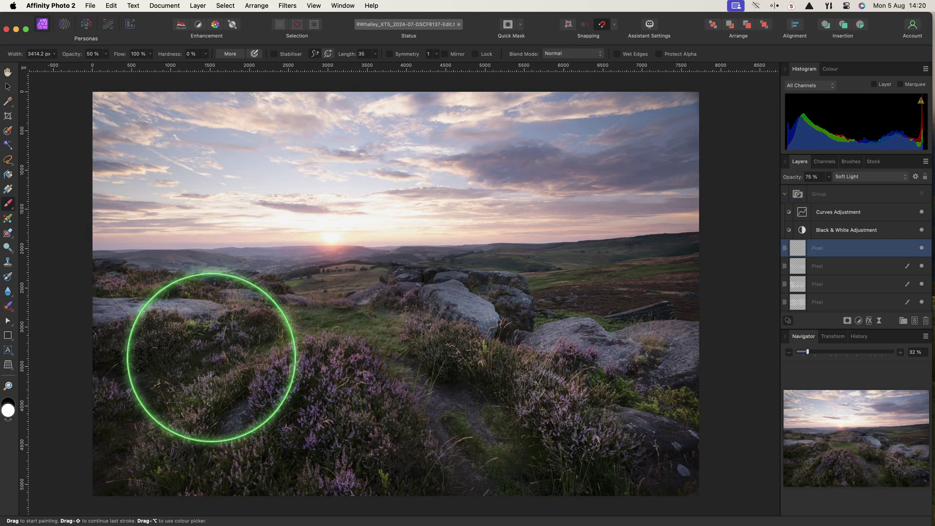
click(9, 421)
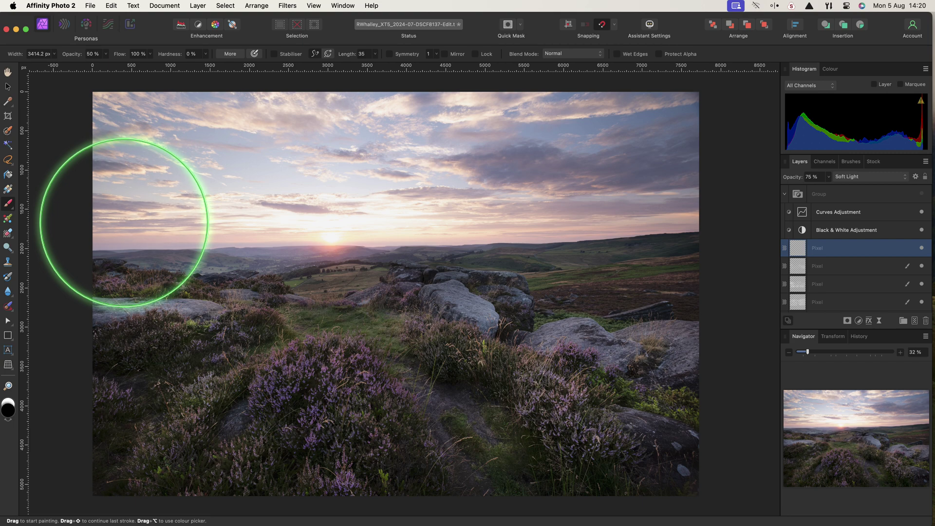
key(bracketright)
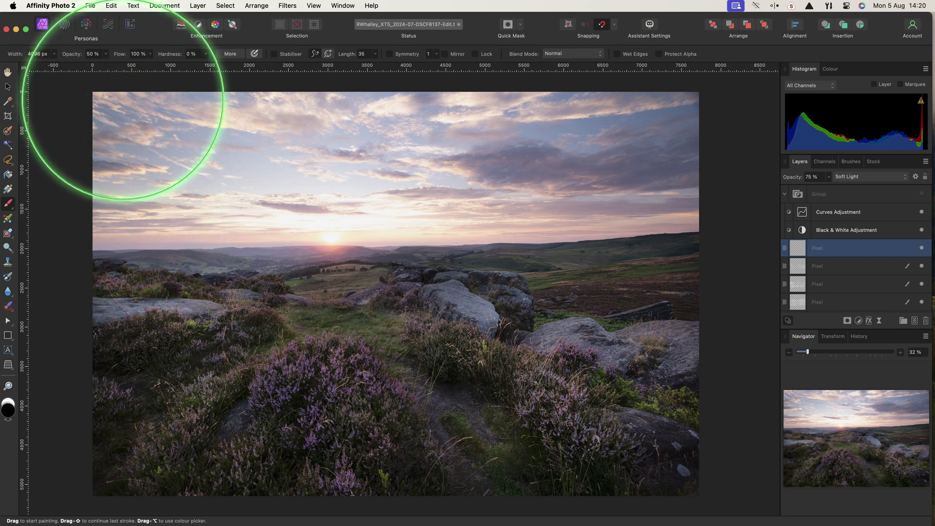
click(106, 54)
drag(105, 64, 80, 67)
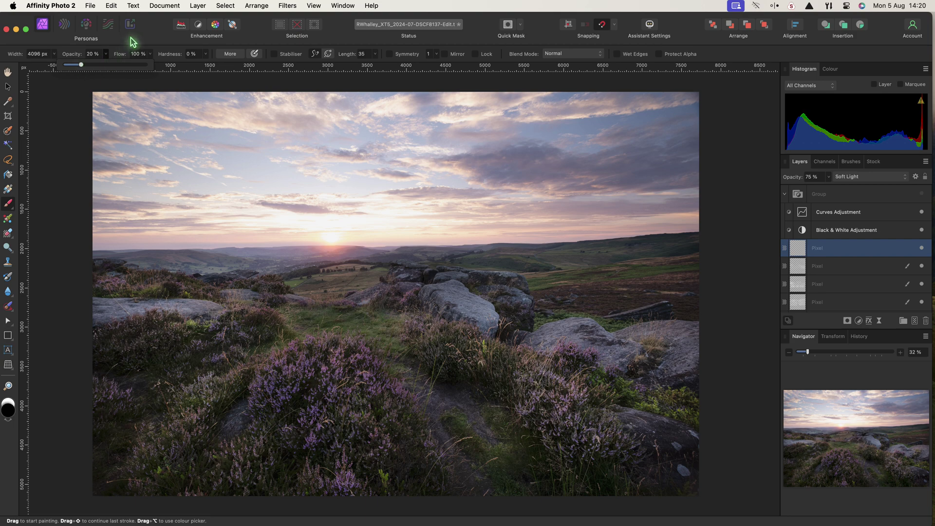
Paint black across the sky and along the horizon, reduce the brush to 1817.4 px, and set the layer's opacity to 80%
mouse_move(100, 178)
mouse_down()
mouse_move(418, 192)
mouse_move(732, 189)
mouse_up()
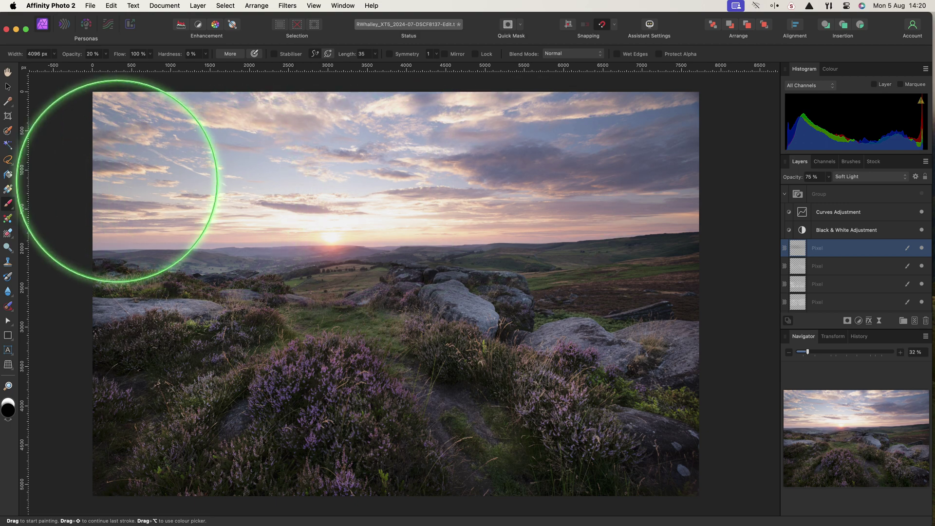
mouse_move(109, 172)
mouse_down()
mouse_move(384, 183)
mouse_move(660, 177)
mouse_up()
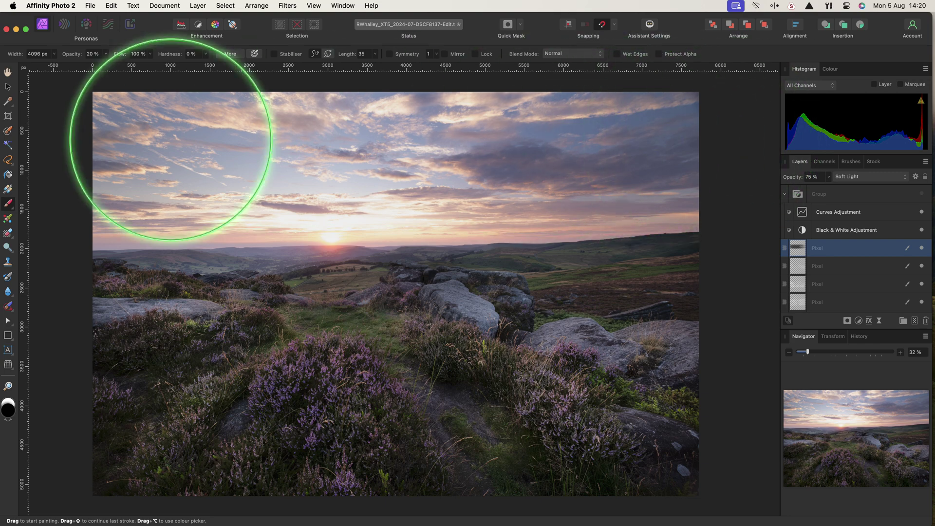
drag(430, 219, 139, 222)
key(bracketleft)
key(bracketleft)
key(bracketleft)
key(bracketleft)
key(bracketleft)
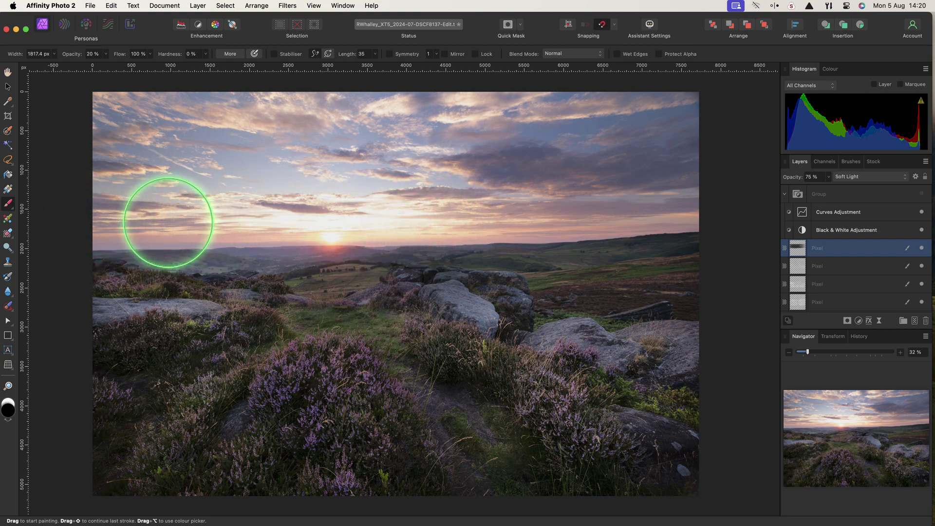
click(828, 177)
drag(828, 190, 831, 254)
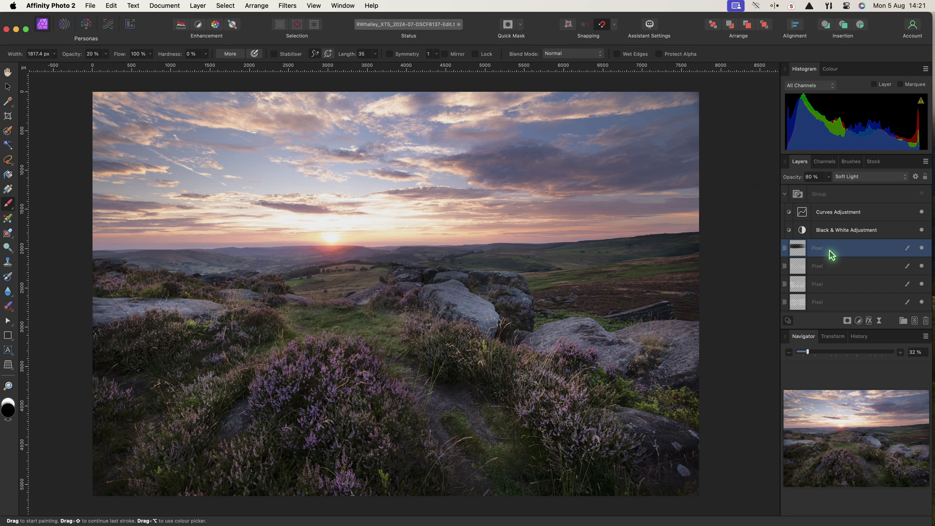